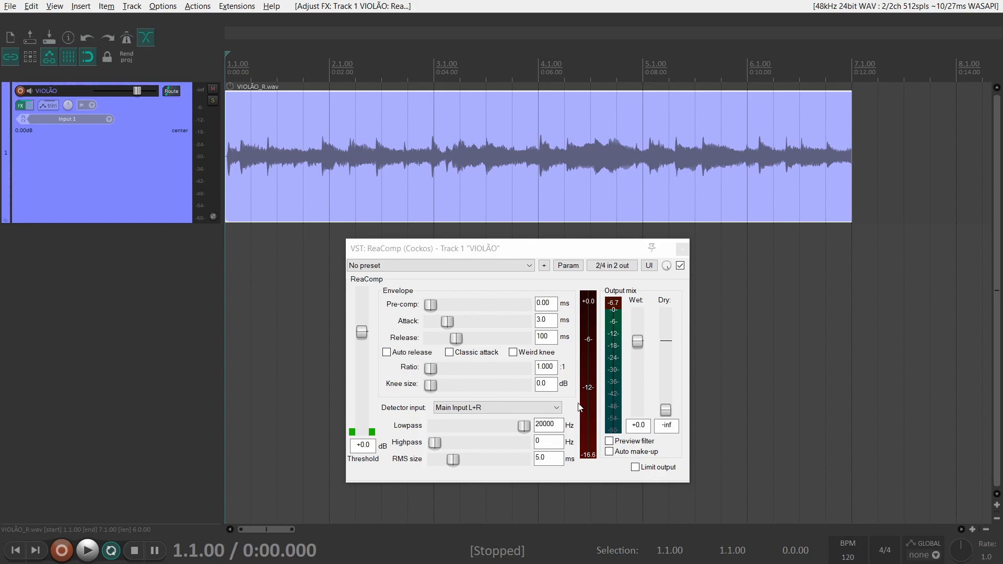
# - Audition the uncompressed VIOLÃO track and set the ReaComp threshold to -30 dB
pyautogui.press('space')
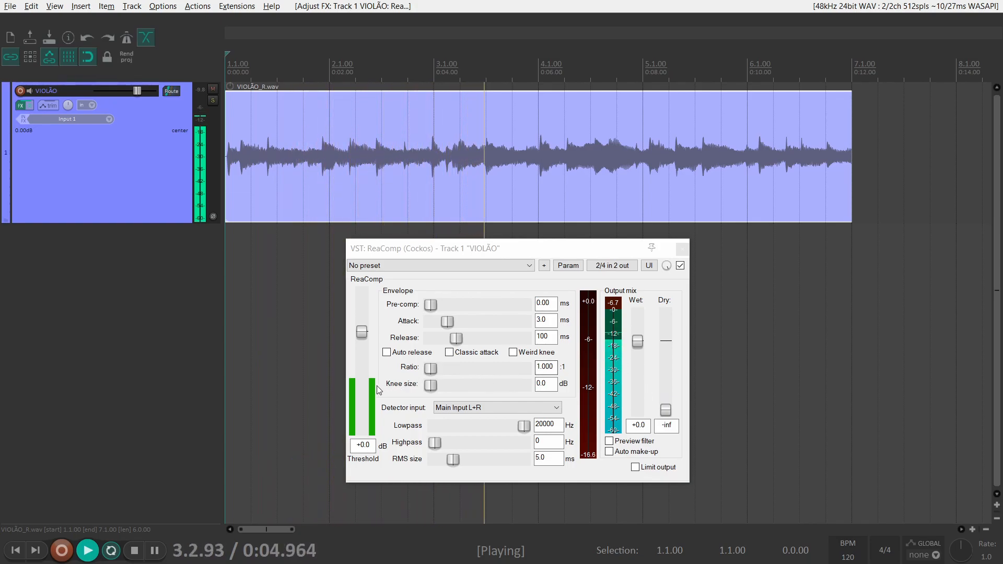
pyautogui.press('space')
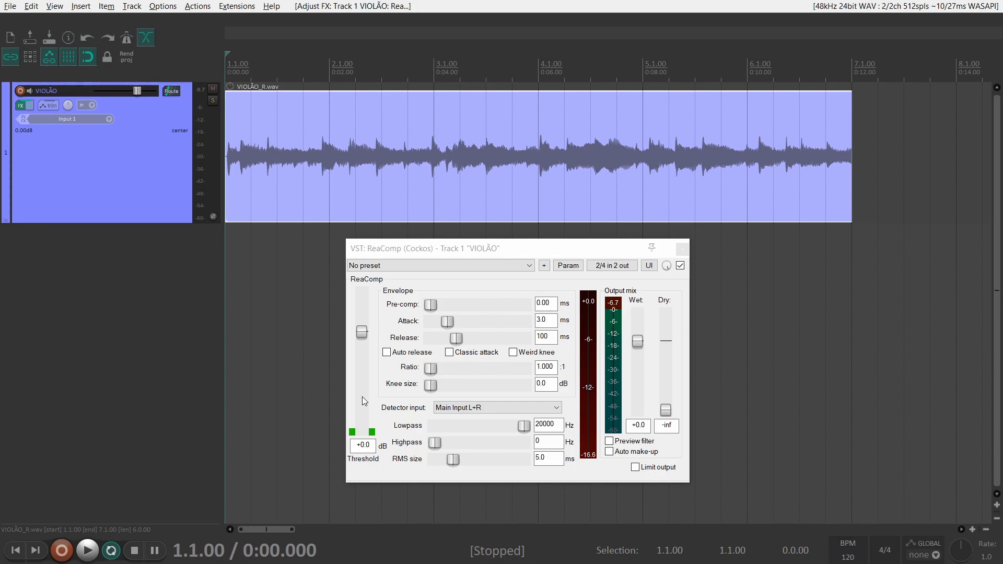
pyautogui.moveTo(362, 332); pyautogui.dragTo(359, 402)
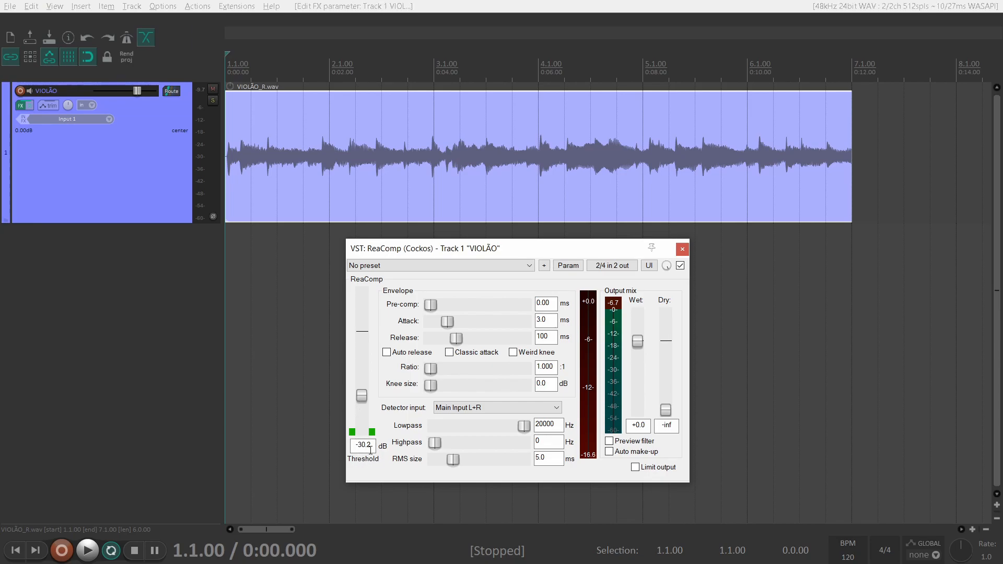
pyautogui.moveTo(361, 399); pyautogui.dragTo(361, 387)
pyautogui.moveTo(361, 386); pyautogui.dragTo(362, 399)
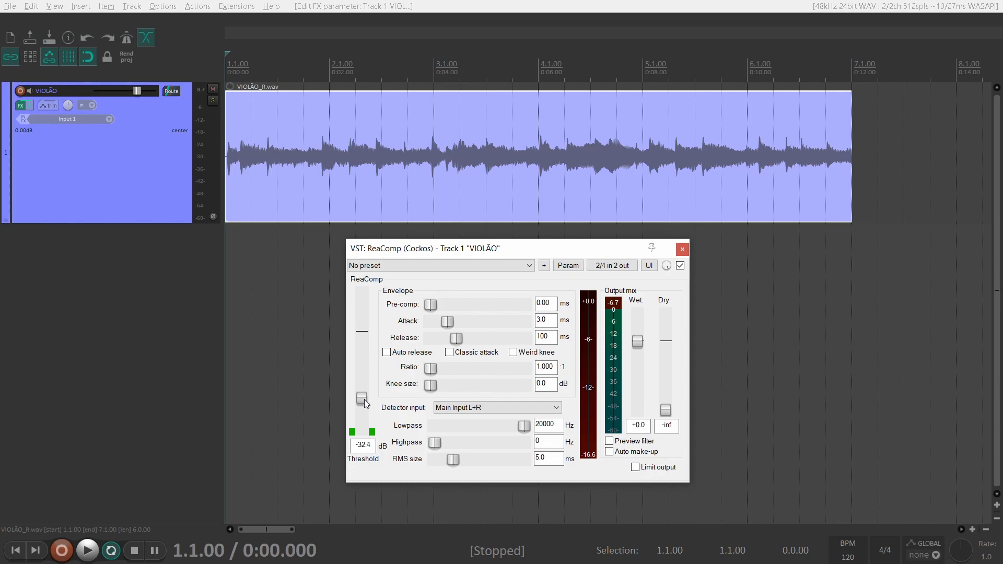
pyautogui.doubleClick(367, 445)
pyautogui.write('30')
# - Play the guitar track twice from the start to compare its input level with the threshold
pyautogui.press('space')
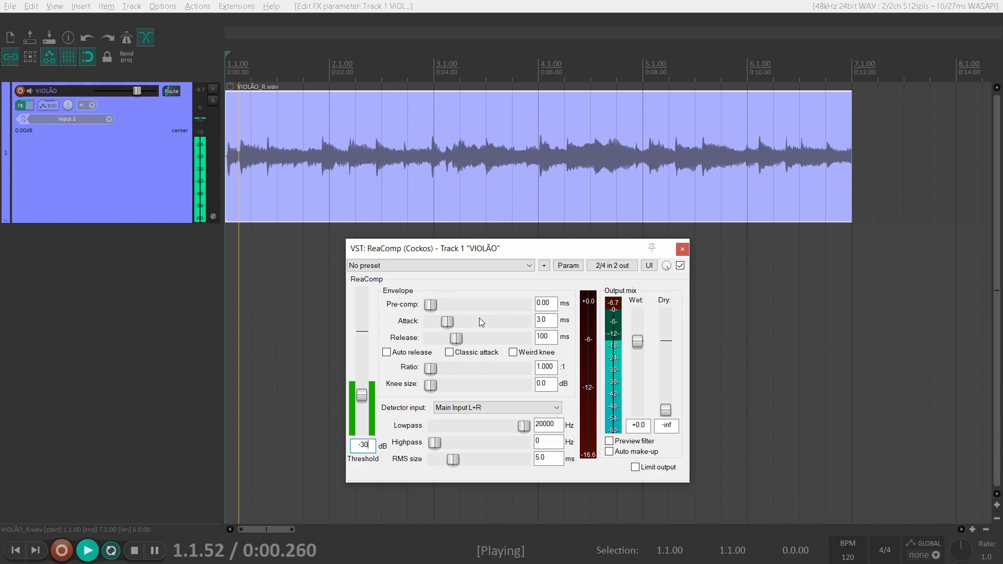
pyautogui.press('space')
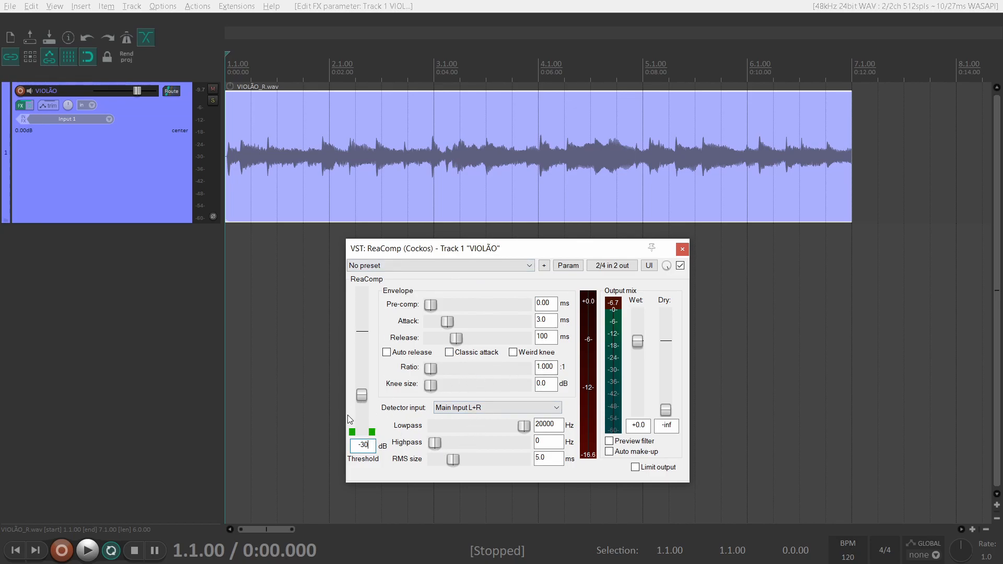
pyautogui.press('space')
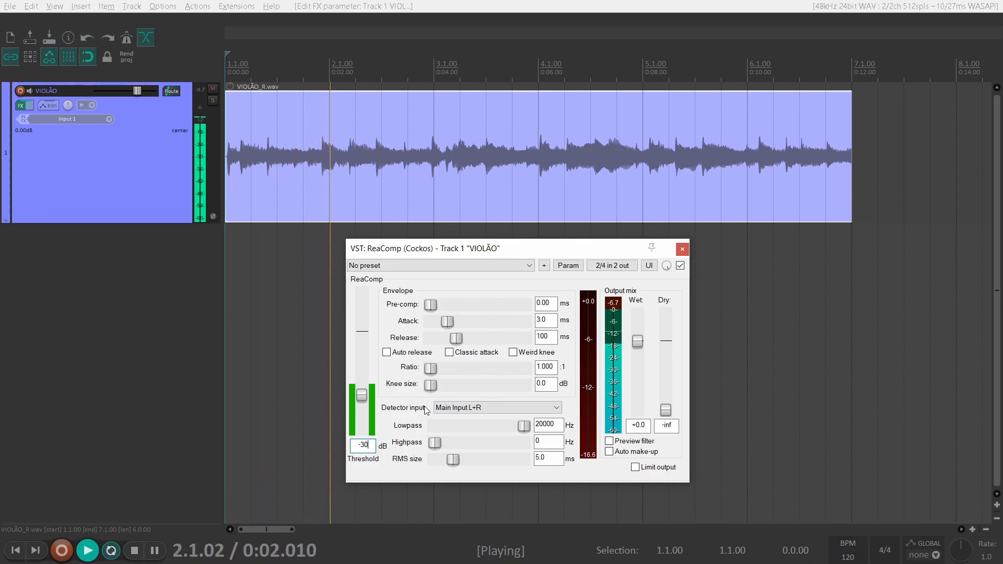
pyautogui.press('space')
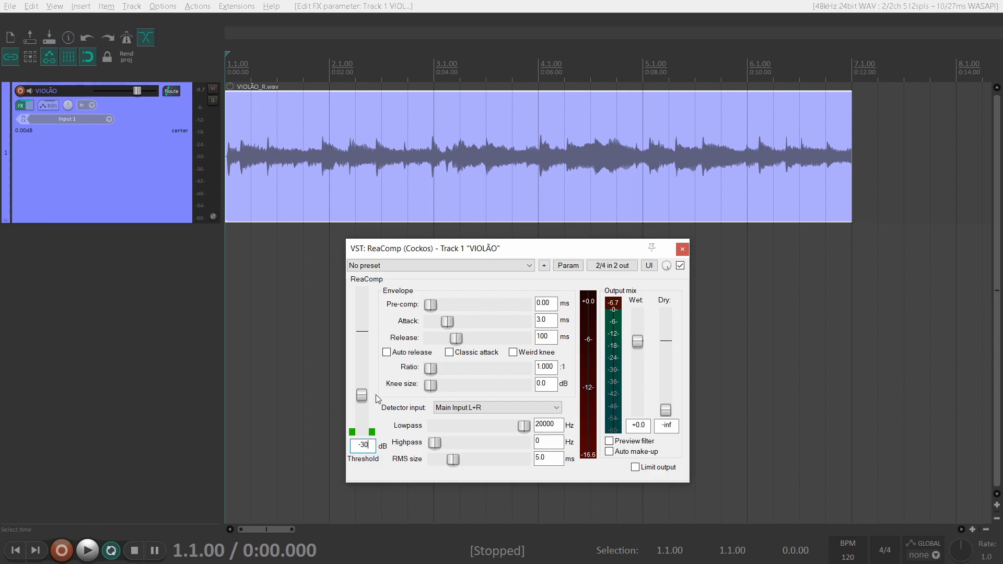
# - Set the compression ratio to 3:1, raise it to 5:1, and play the track to check the gain reduction
pyautogui.doubleClick(547, 367)
pyautogui.write('3')
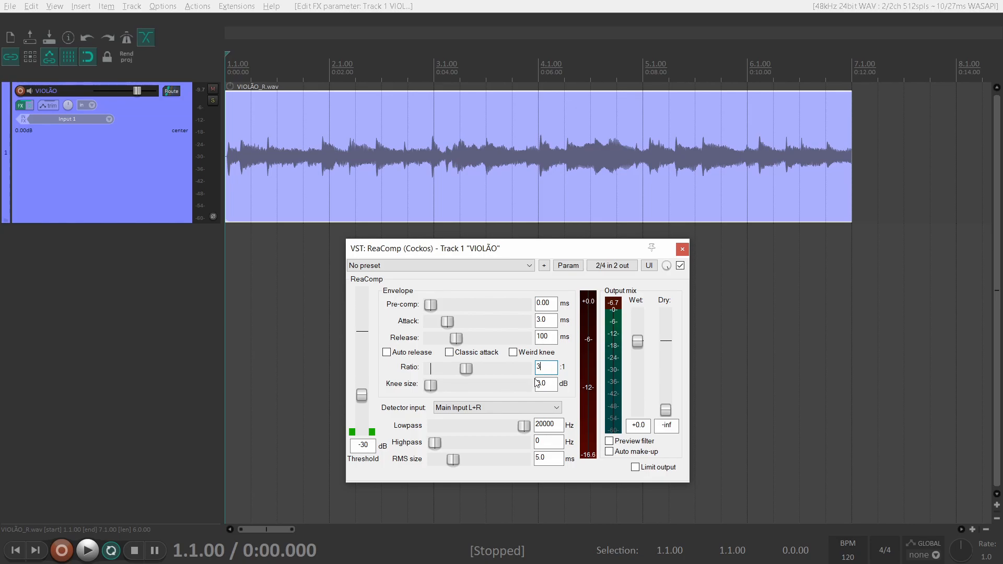
pyautogui.doubleClick(547, 366)
pyautogui.write('5')
pyautogui.click(572, 363)
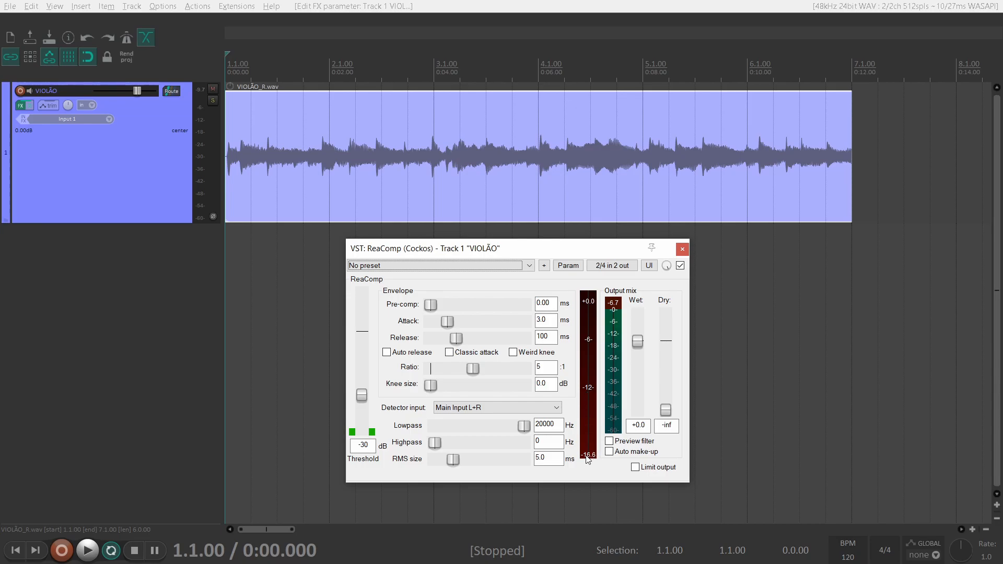
pyautogui.press('space')
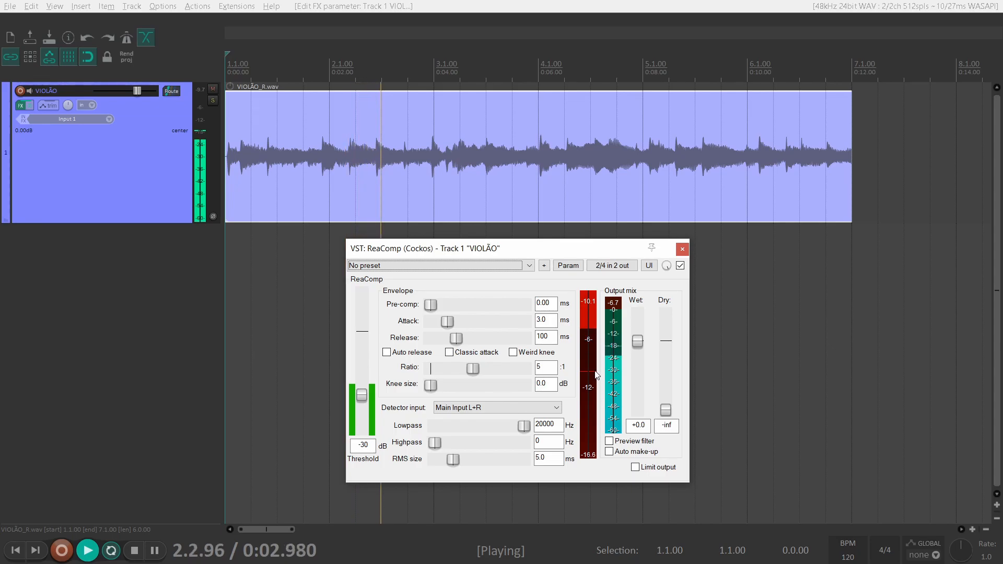
pyautogui.press('space')
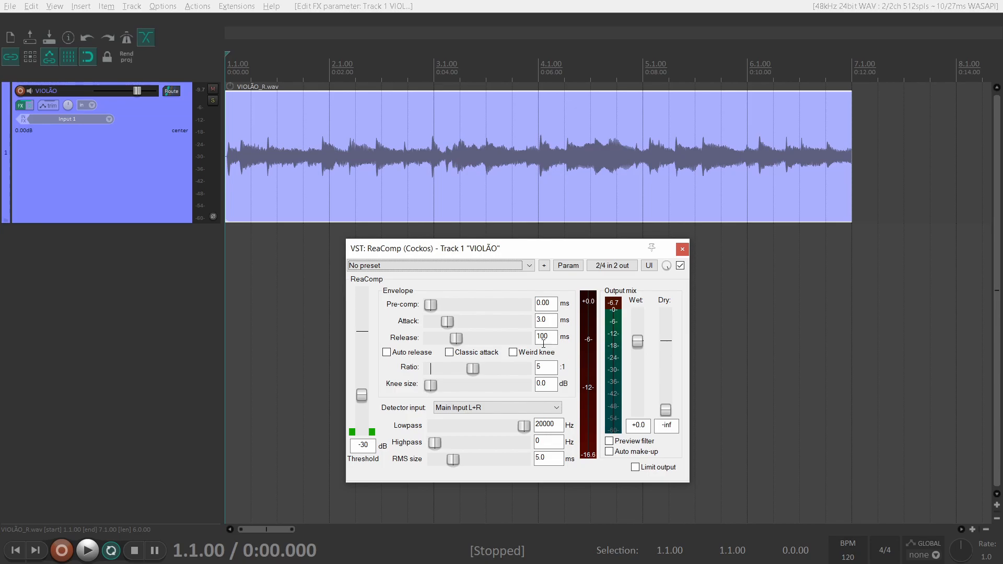
# - Set the compression ratio to 2:1 and audition the track briefly
pyautogui.doubleClick(546, 367)
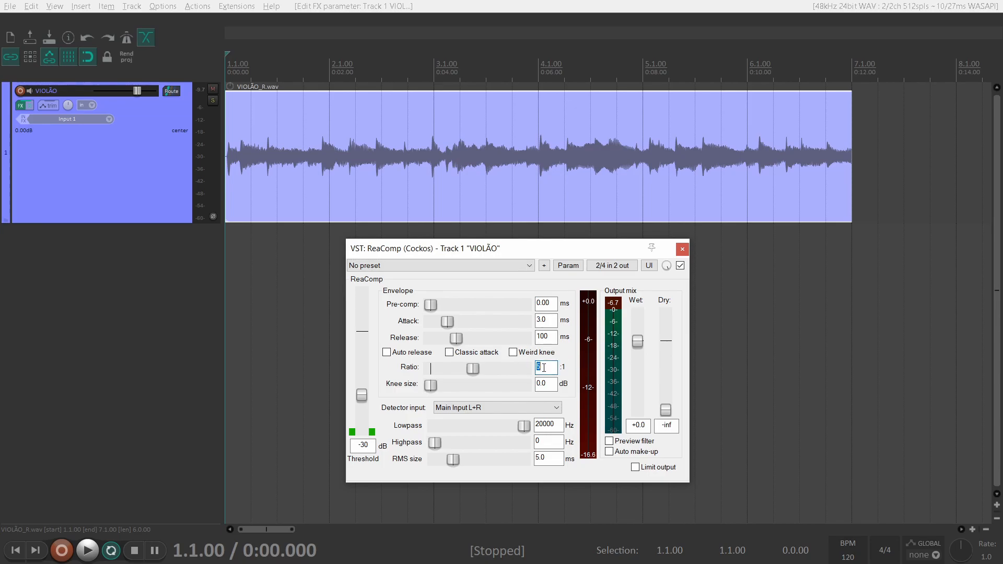
pyautogui.write('2')
pyautogui.press('space')
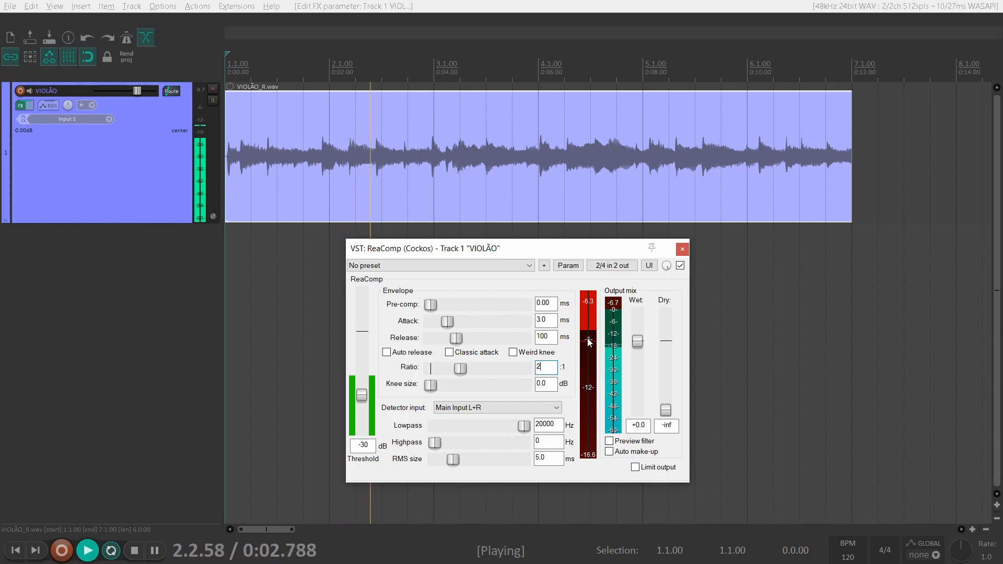
pyautogui.press('space')
# - Raise the compression ratio to inf:1 and audition the heavily limited guitar track
pyautogui.moveTo(466, 367); pyautogui.dragTo(526, 371)
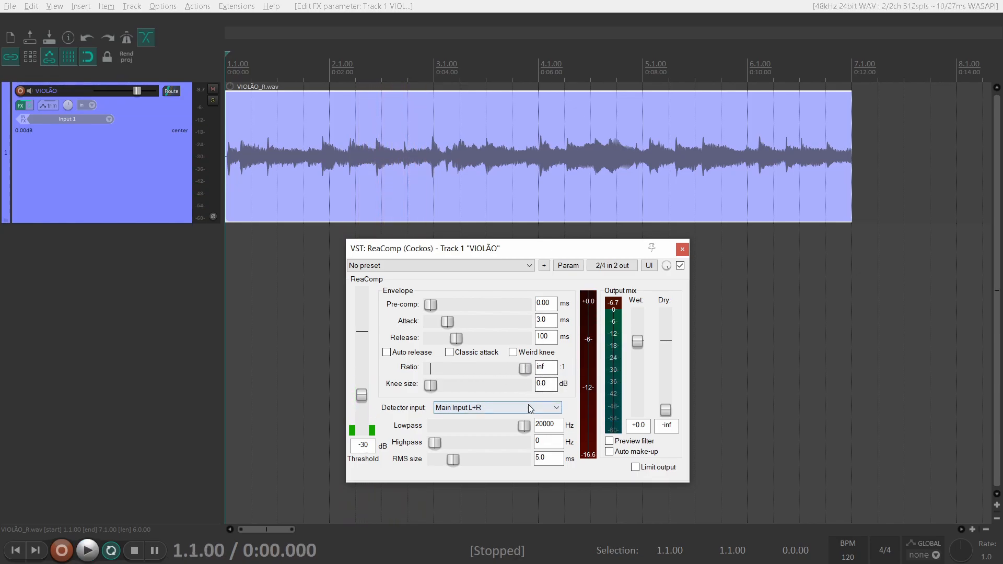
pyautogui.press('space')
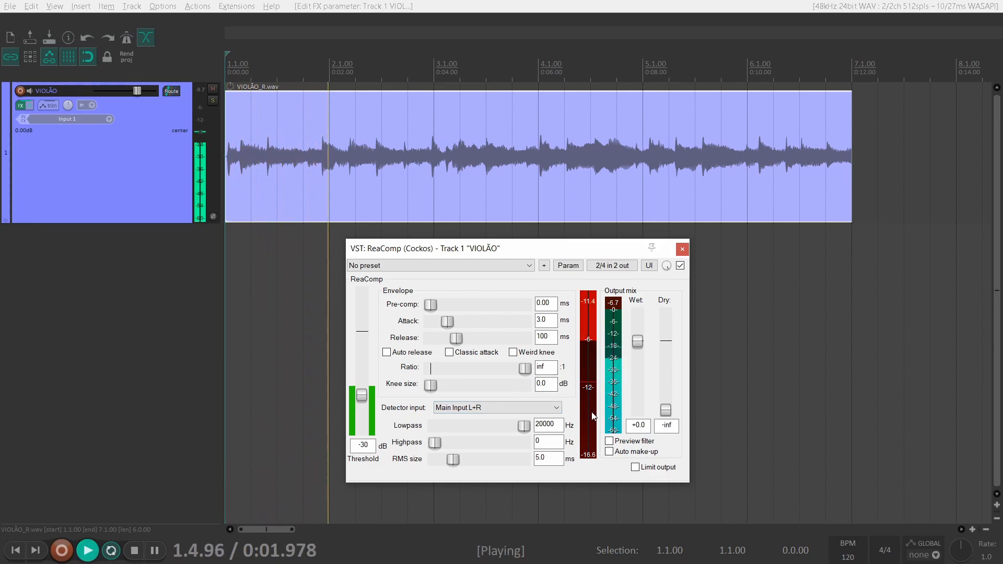
pyautogui.press('space')
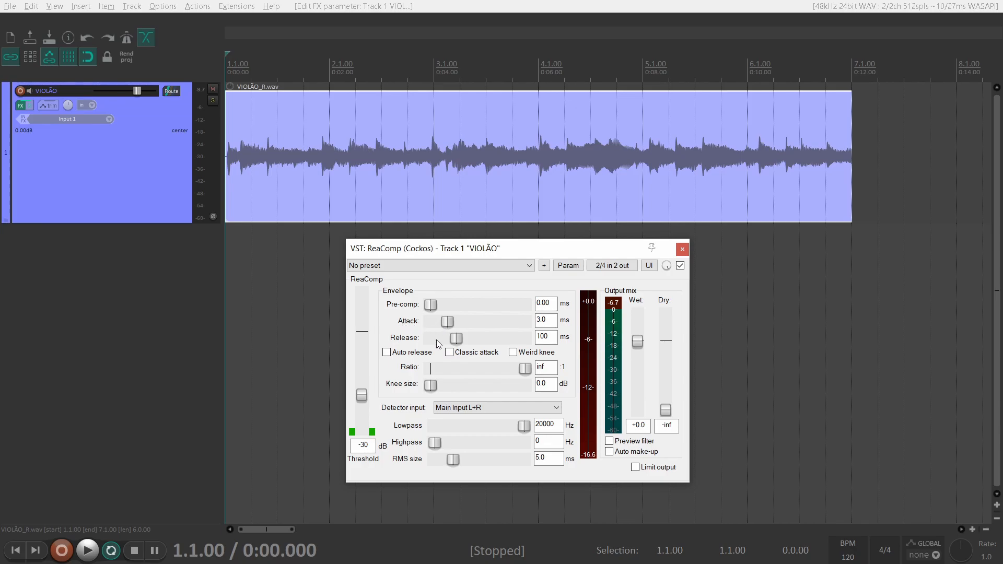
# - Try longer attack and release times in the envelope, and reset both to their defaults
pyautogui.moveTo(447, 322); pyautogui.dragTo(506, 334)
pyautogui.moveTo(456, 338); pyautogui.dragTo(494, 338)
pyautogui.doubleClick(503, 324)
pyautogui.doubleClick(493, 338)
# - Reset the compression ratio and set it to 4:1
pyautogui.doubleClick(525, 368)
pyautogui.doubleClick(546, 366)
pyautogui.write('4')
# - Try the attack time at its minimum and at about 131 ms, and return it to its default mark
pyautogui.moveTo(450, 319); pyautogui.dragTo(429, 322)
pyautogui.moveTo(427, 324); pyautogui.dragTo(490, 334)
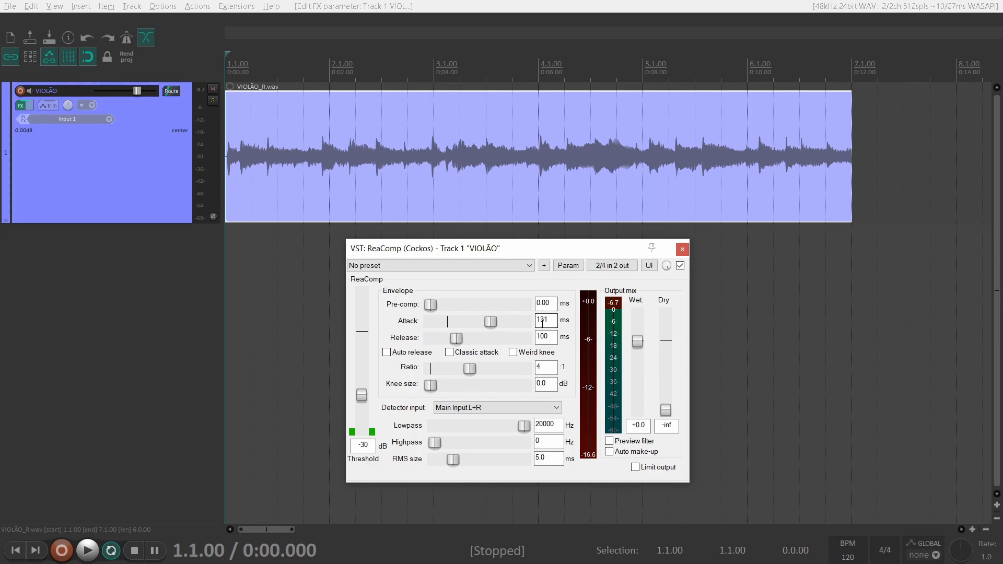
pyautogui.moveTo(491, 325); pyautogui.dragTo(447, 322)
# - Play the track with both the attack and release times lowered to 0 ms, and stop playback
pyautogui.press('space')
pyautogui.moveTo(447, 321); pyautogui.dragTo(422, 337)
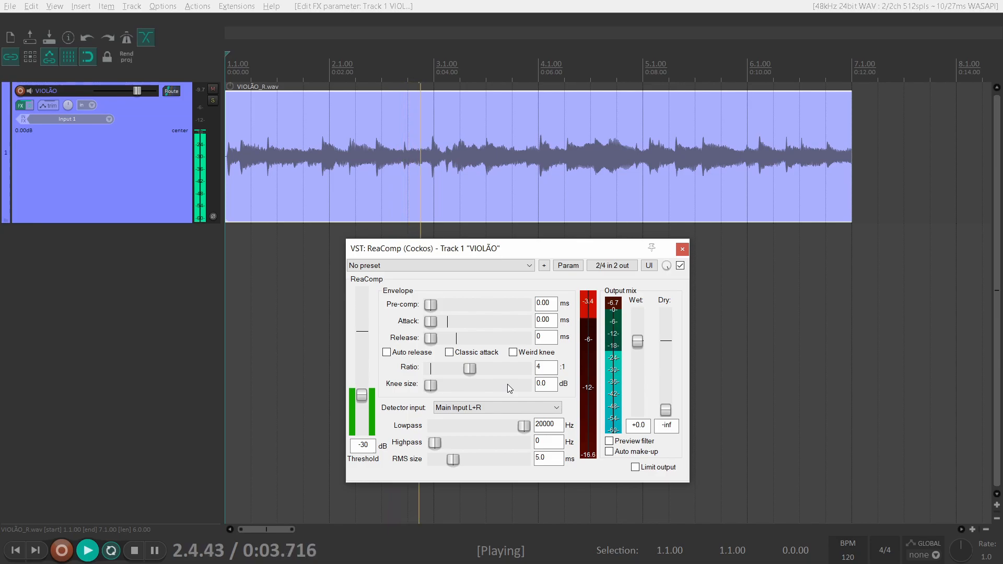
pyautogui.press('space')
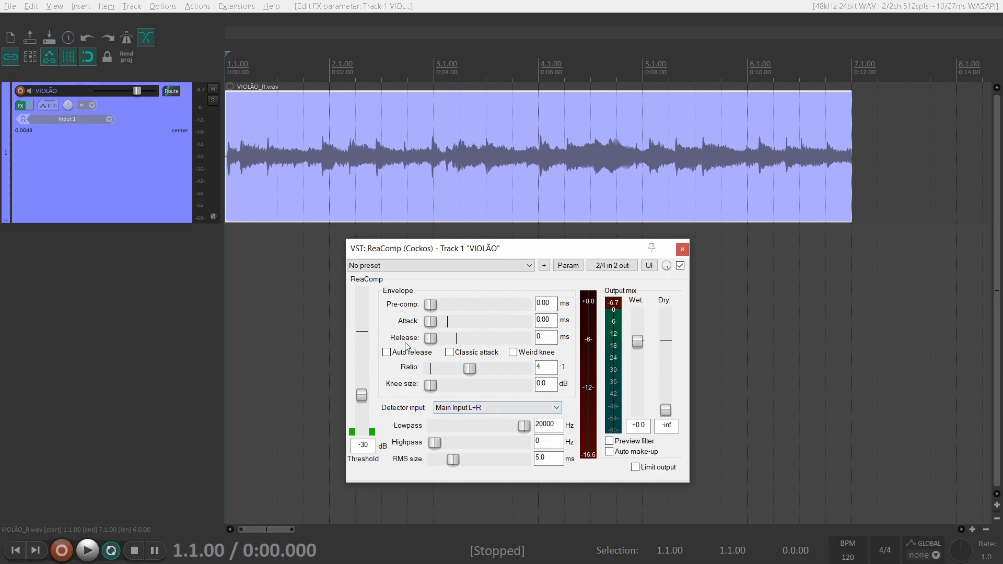
# - Raise the dry output level, return it to -inf, and audition the track
pyautogui.click(667, 367)
pyautogui.moveTo(670, 365); pyautogui.dragTo(660, 439)
pyautogui.press('space')
pyautogui.press('space')
# - Blend the output mix at about -28.3 dB wet and -5.6 dB dry, adjusting to about -24.3 dB and -3.5 dB during playback
pyautogui.moveTo(638, 339); pyautogui.dragTo(642, 377)
pyautogui.moveTo(667, 375); pyautogui.dragTo(666, 356)
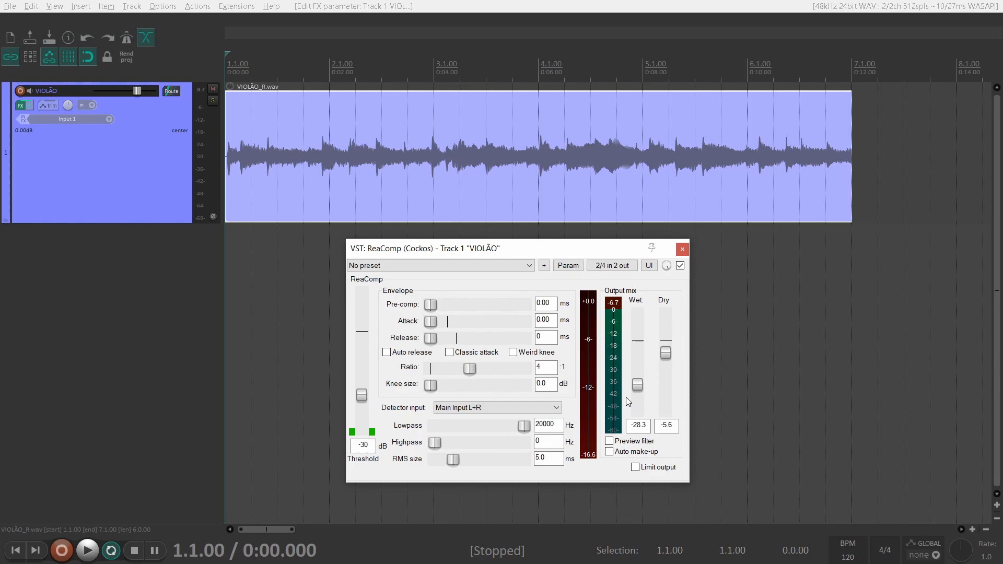
pyautogui.press('space')
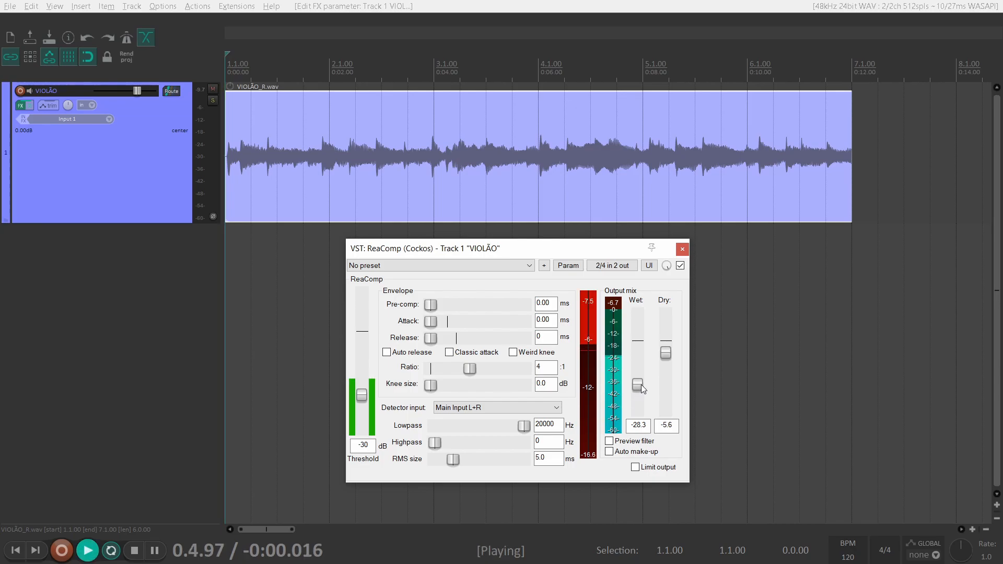
pyautogui.moveTo(638, 385); pyautogui.dragTo(665, 349)
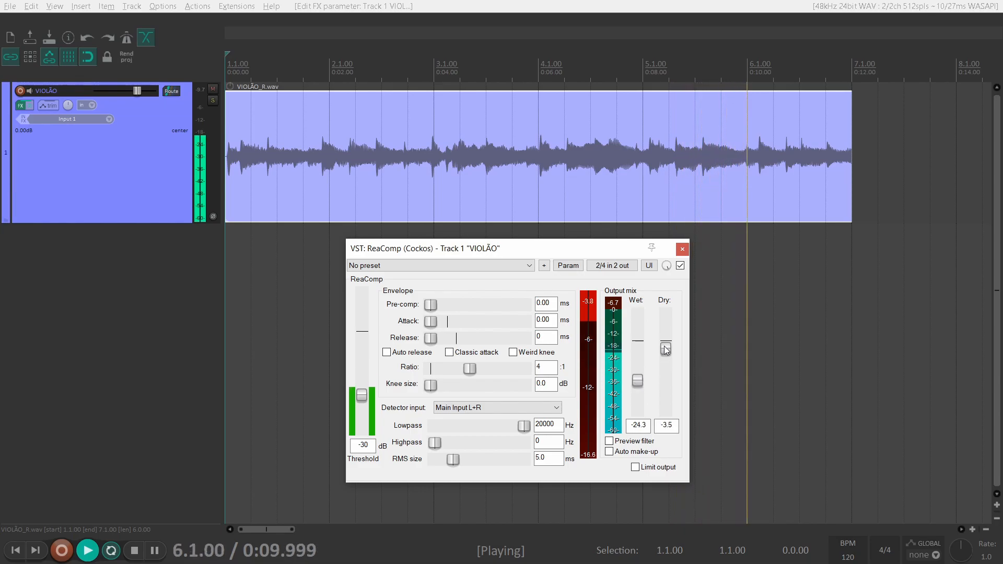
# - Restore the output mix to +0.0 wet and -inf dry, and the envelope to 3.0 ms attack and 100 ms release
pyautogui.moveTo(638, 381); pyautogui.dragTo(665, 412)
pyautogui.doubleClick(638, 368)
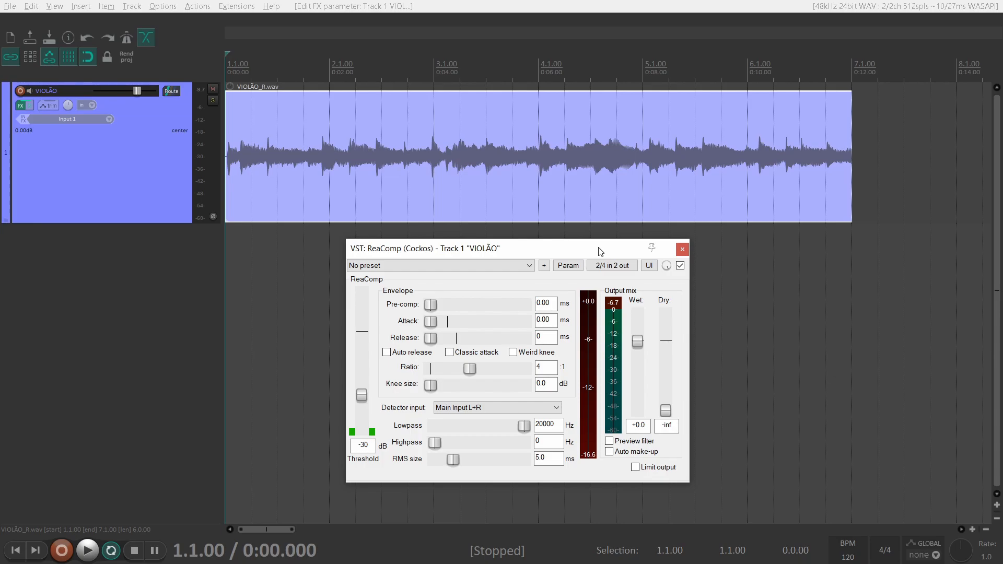
pyautogui.doubleClick(432, 339)
pyautogui.doubleClick(437, 322)
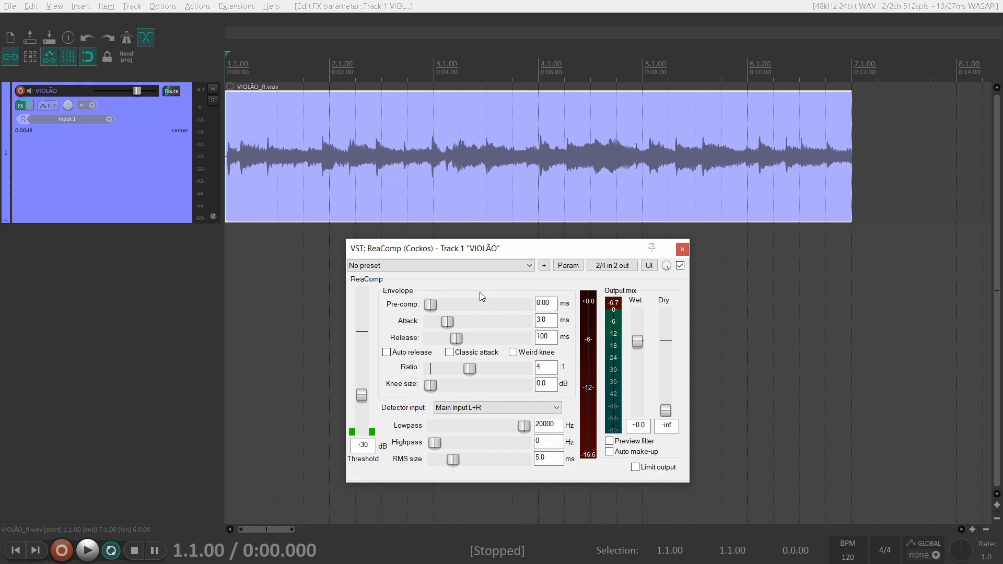
pyautogui.moveTo(428, 306)
pyautogui.mouseDown()
pyautogui.moveTo(528, 337)
pyautogui.moveTo(484, 306)
pyautogui.moveTo(432, 297)
pyautogui.mouseUp()
pyautogui.moveTo(431, 306); pyautogui.dragTo(444, 328)
pyautogui.moveTo(444, 314); pyautogui.dragTo(444, 322)
# - Try the ratio at its maximum and set it back to 4:1, leaving the knee size at 0.0 dB
pyautogui.moveTo(469, 369); pyautogui.dragTo(576, 372)
pyautogui.doubleClick(529, 368)
pyautogui.doubleClick(544, 367)
pyautogui.write('4')
pyautogui.moveTo(431, 388)
pyautogui.mouseDown()
pyautogui.moveTo(506, 393)
pyautogui.moveTo(424, 403)
pyautogui.mouseUp()
# - Load the "stock - Sustain Guitar Solo" preset, and reset the compressor to factory default
pyautogui.click(388, 266)
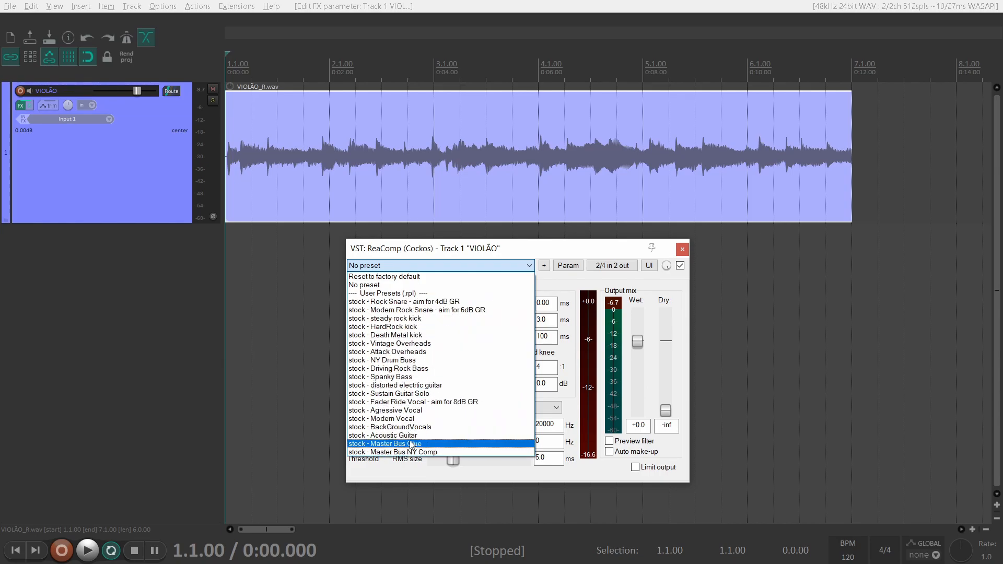
pyautogui.click(410, 396)
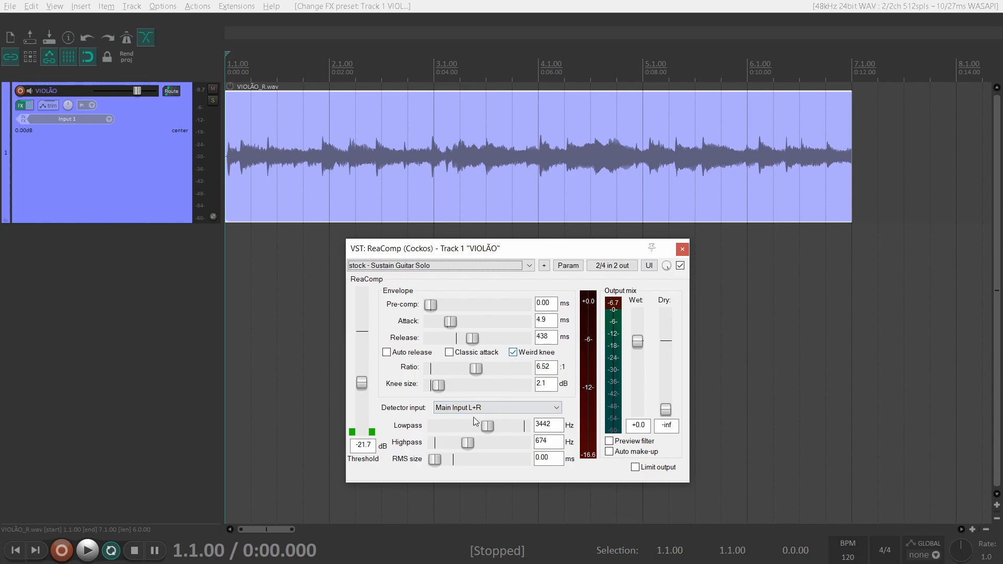
pyautogui.click(427, 266)
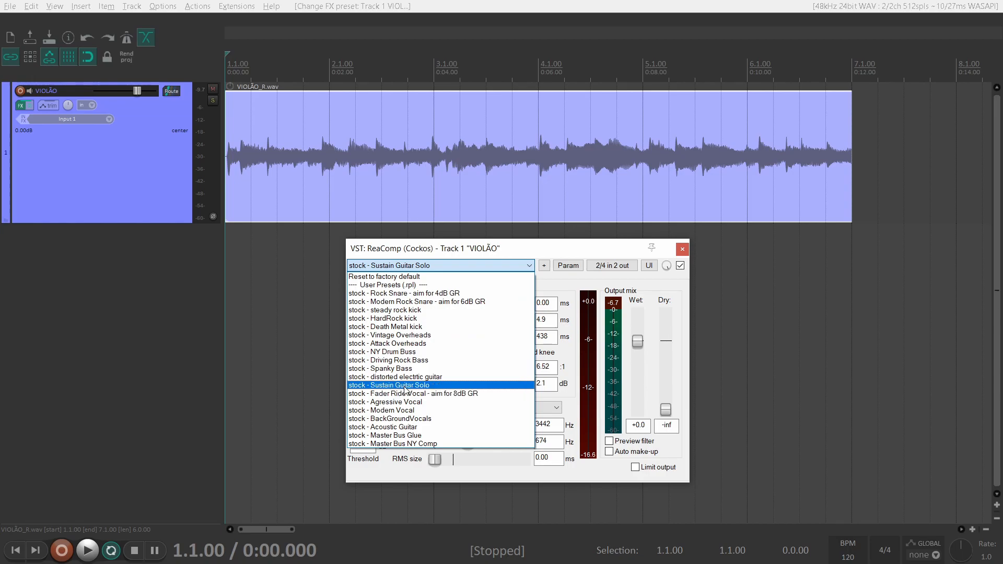
pyautogui.click(554, 289)
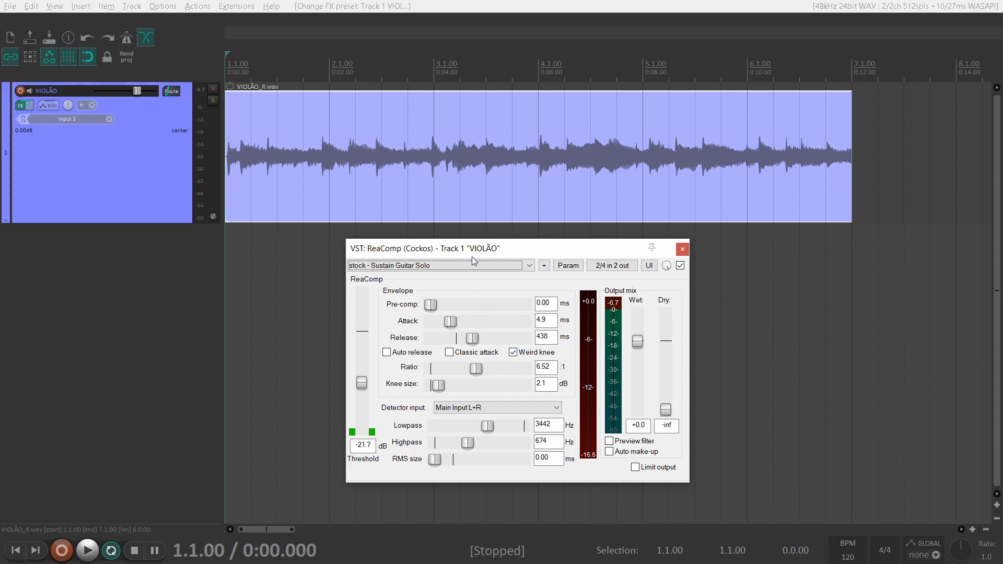
pyautogui.click(441, 266)
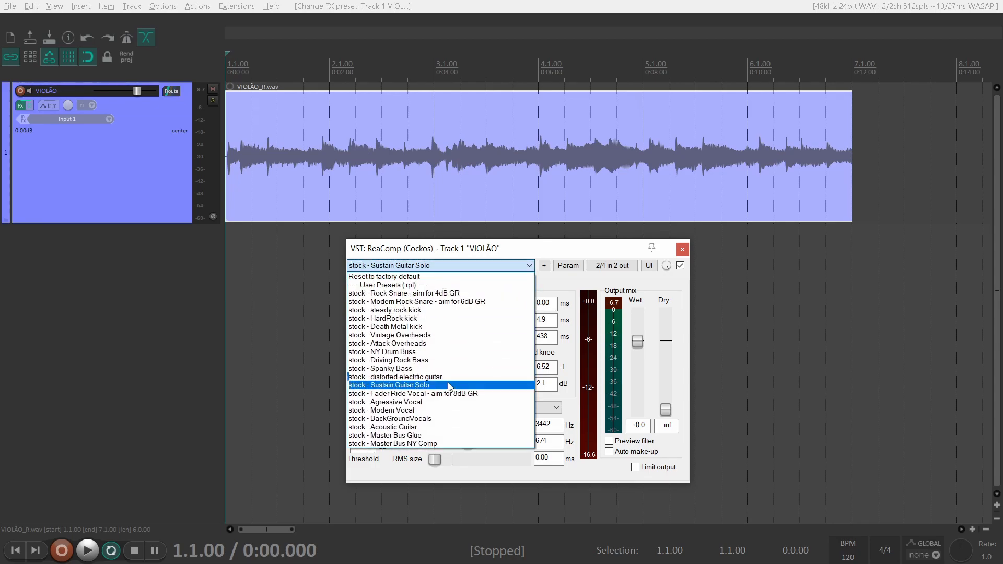
pyautogui.click(398, 277)
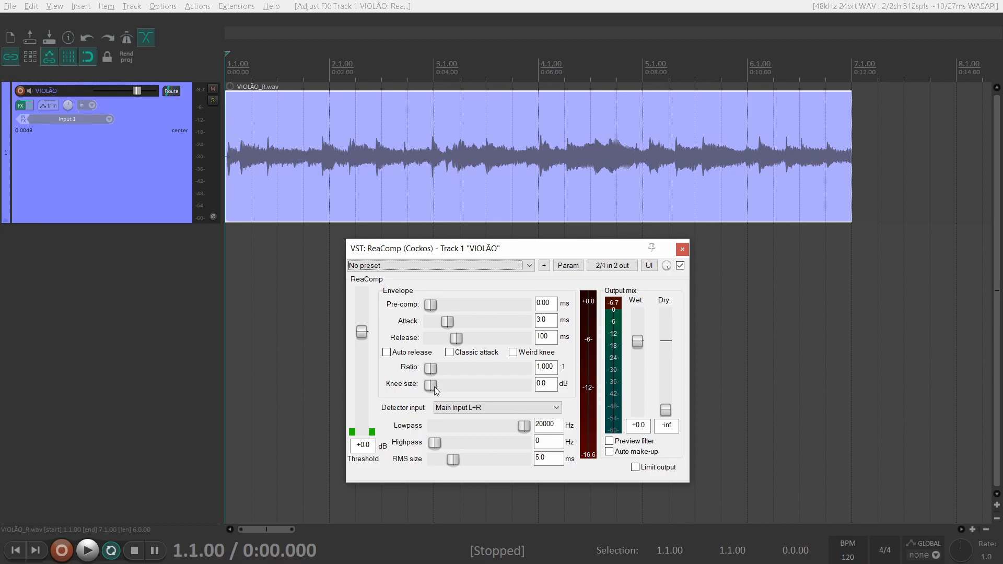
# - Load the "stock - Death Metal kick" preset, and reset the compressor to factory default
pyautogui.click(444, 266)
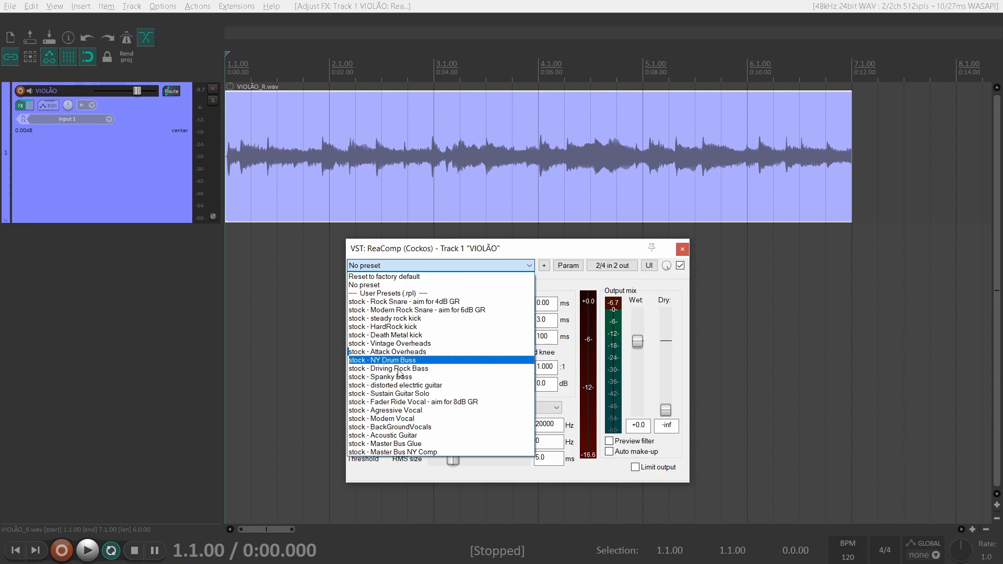
pyautogui.click(393, 335)
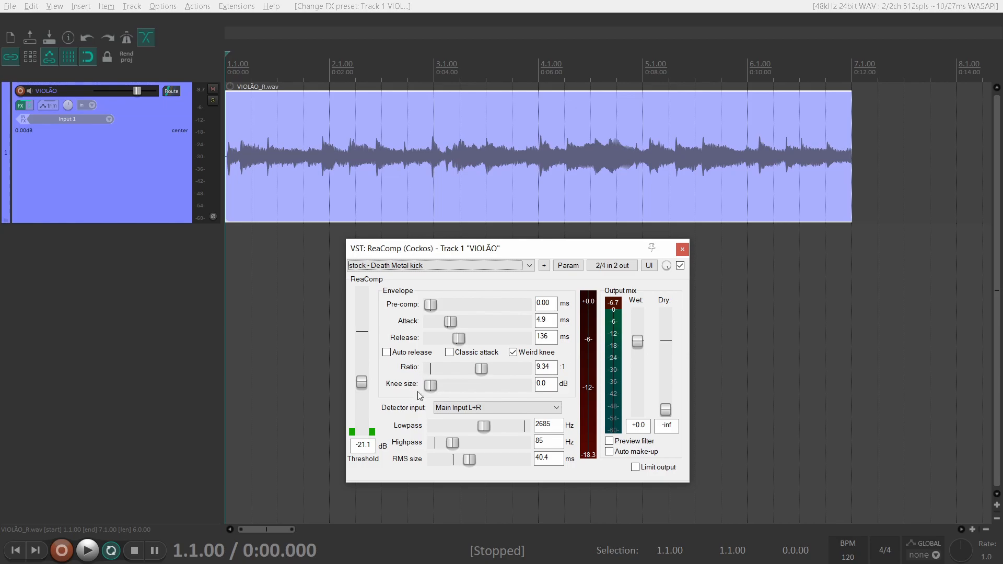
pyautogui.click(413, 266)
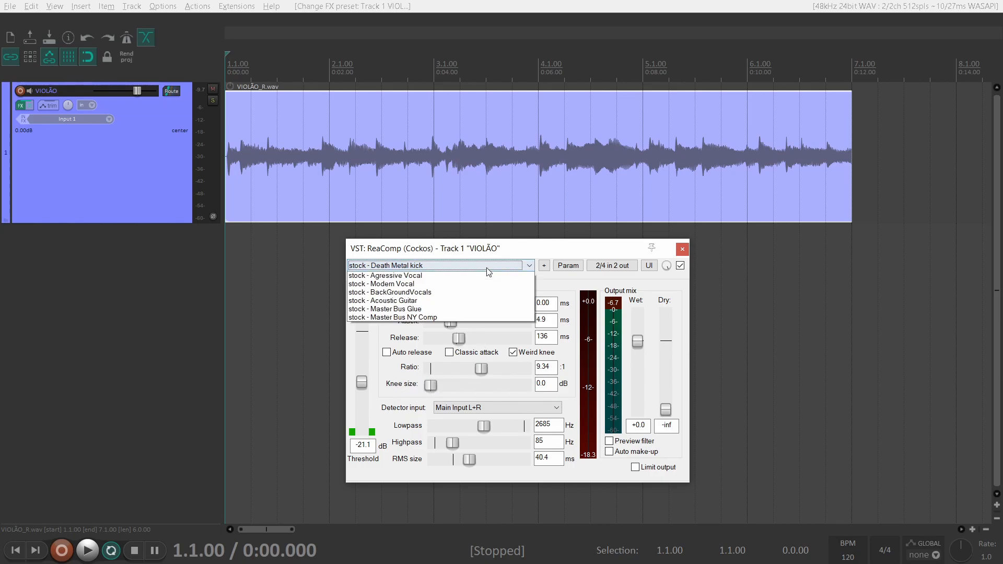
pyautogui.click(405, 277)
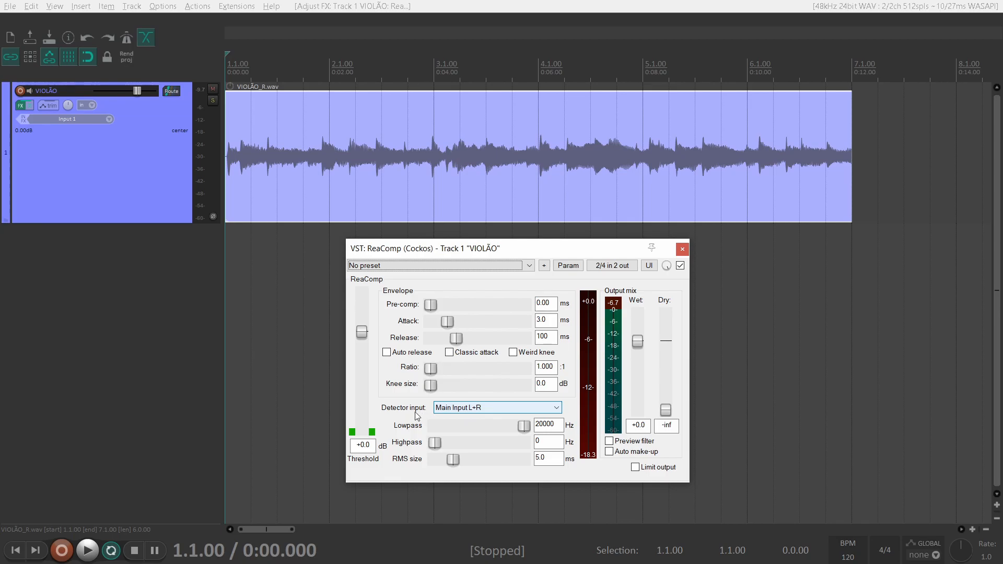
# - Review the available detector input sources, keeping Main Input L+R selected
pyautogui.click(471, 411)
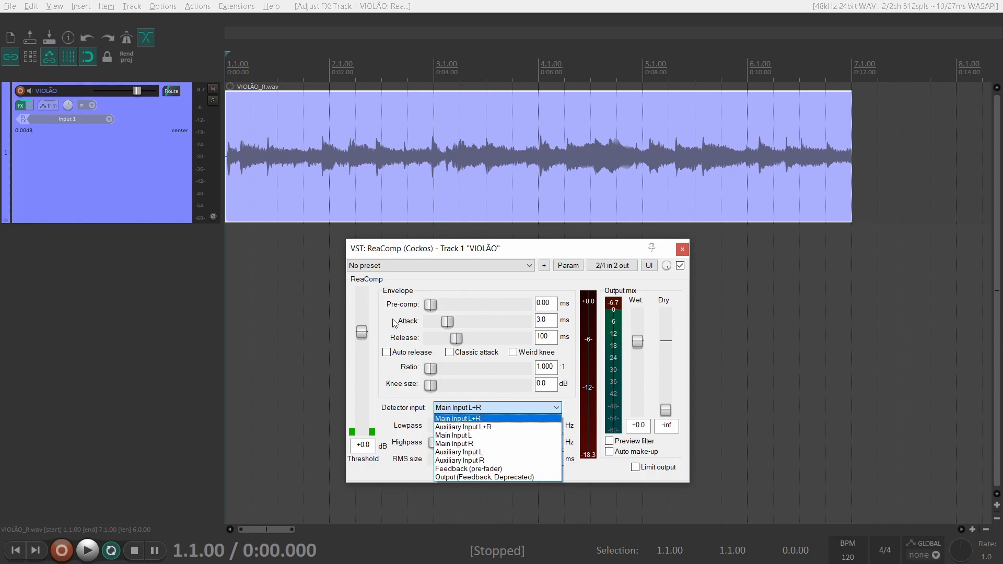
pyautogui.click(491, 288)
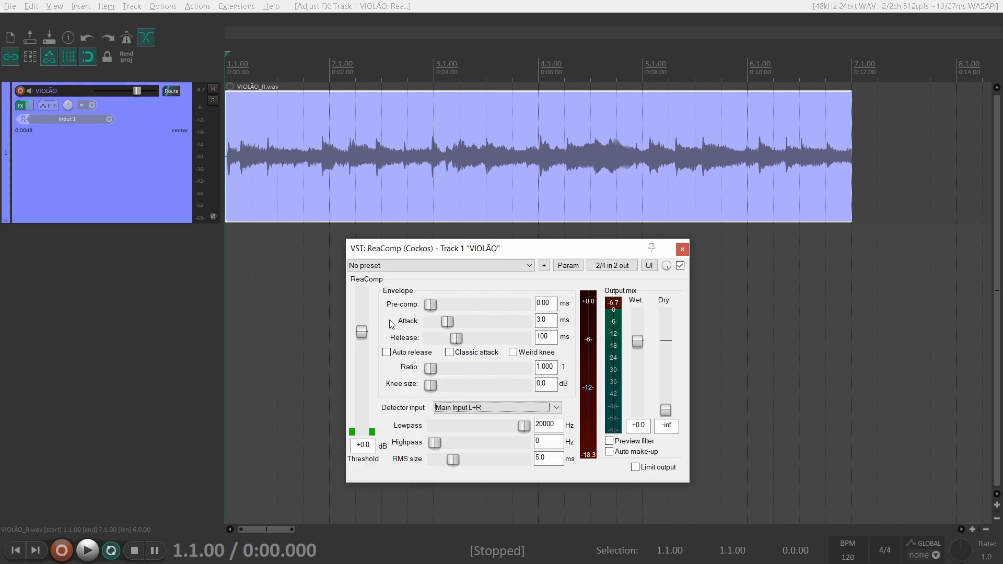
pyautogui.click(479, 409)
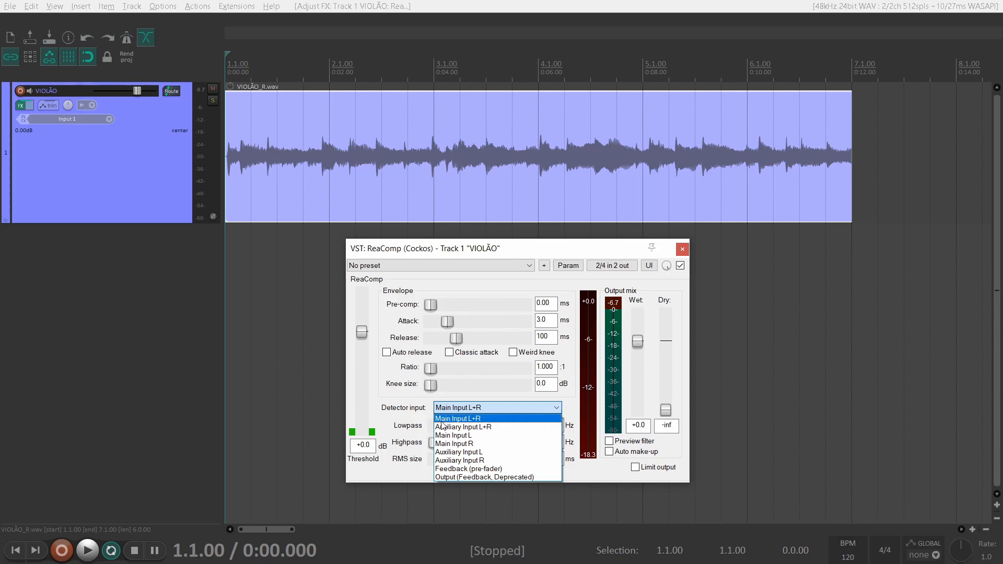
pyautogui.click(418, 403)
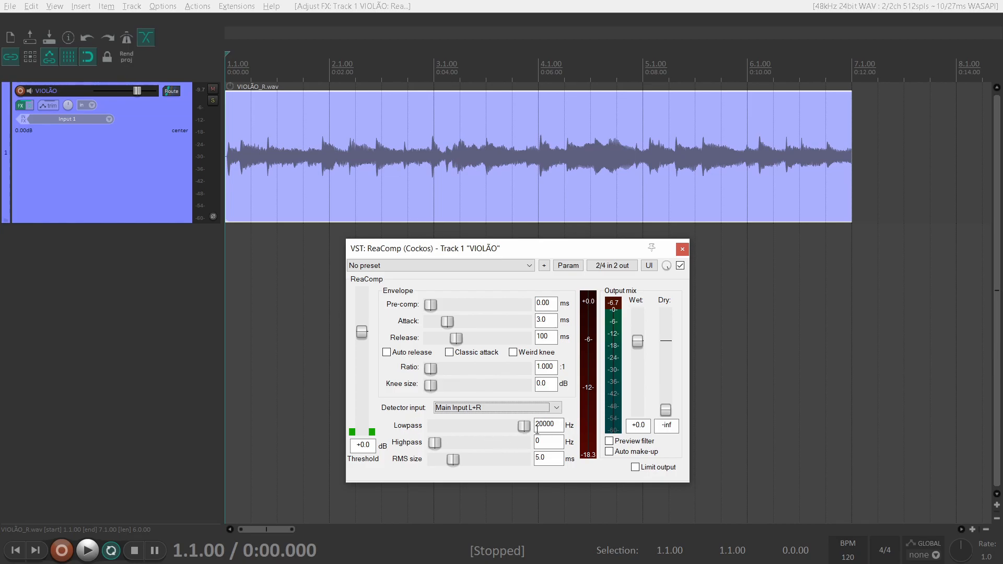
# - Try the detector lowpass at 0 Hz and return it to 20000 Hz, and sweep the highpass up and back to 0 Hz
pyautogui.moveTo(524, 426); pyautogui.dragTo(409, 427)
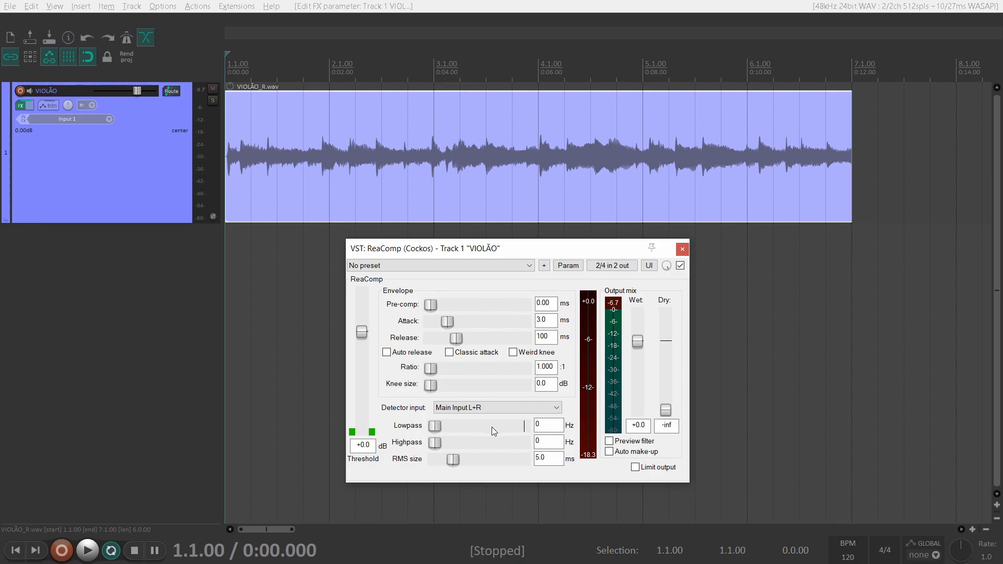
pyautogui.moveTo(433, 427); pyautogui.dragTo(525, 445)
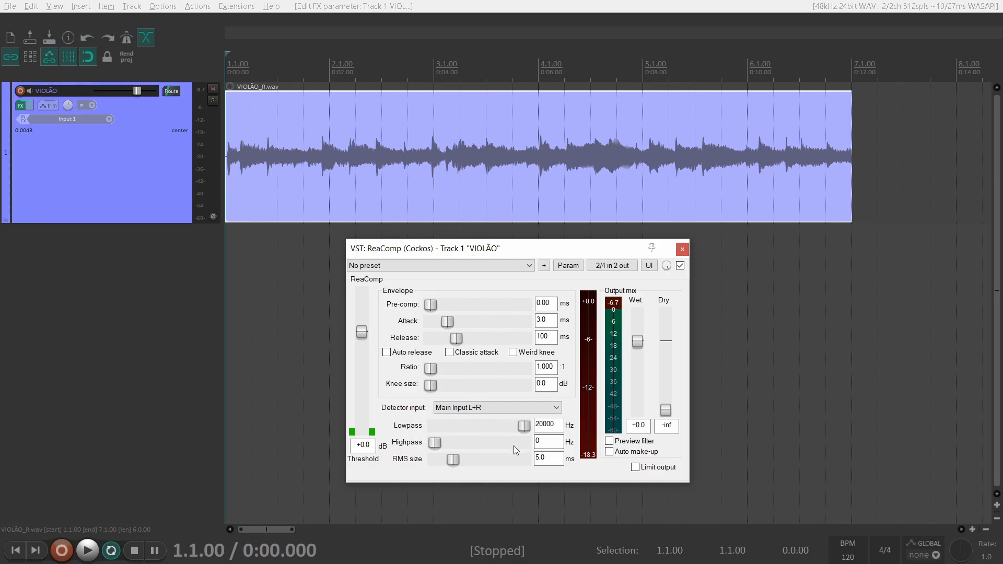
pyautogui.moveTo(431, 442); pyautogui.dragTo(525, 444)
pyautogui.moveTo(431, 449); pyautogui.dragTo(430, 447)
# - Set the detector highpass to 600 Hz and the lowpass to 3000 Hz
pyautogui.doubleClick(545, 441)
pyautogui.write('600')
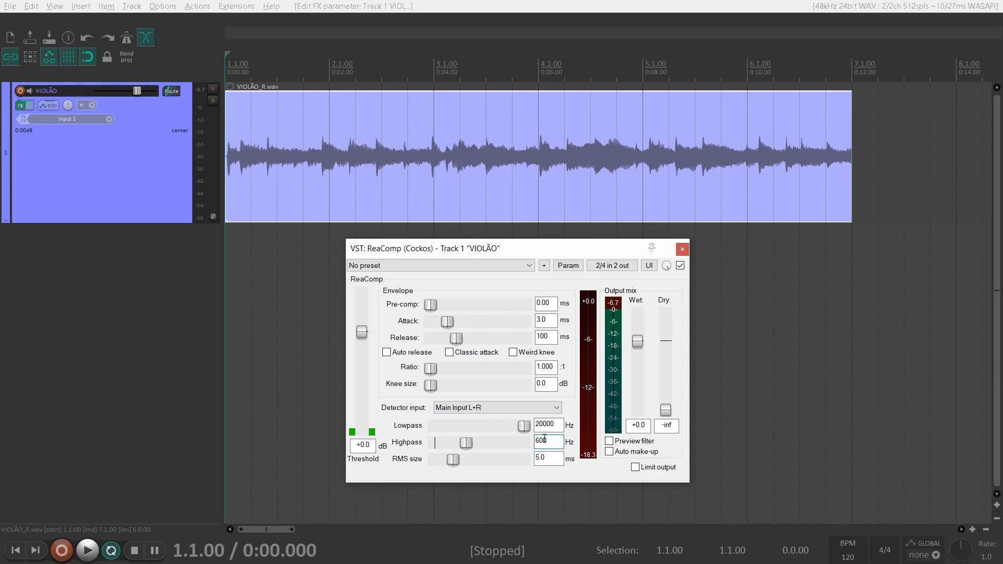
pyautogui.doubleClick(544, 423)
pyautogui.write('3000')
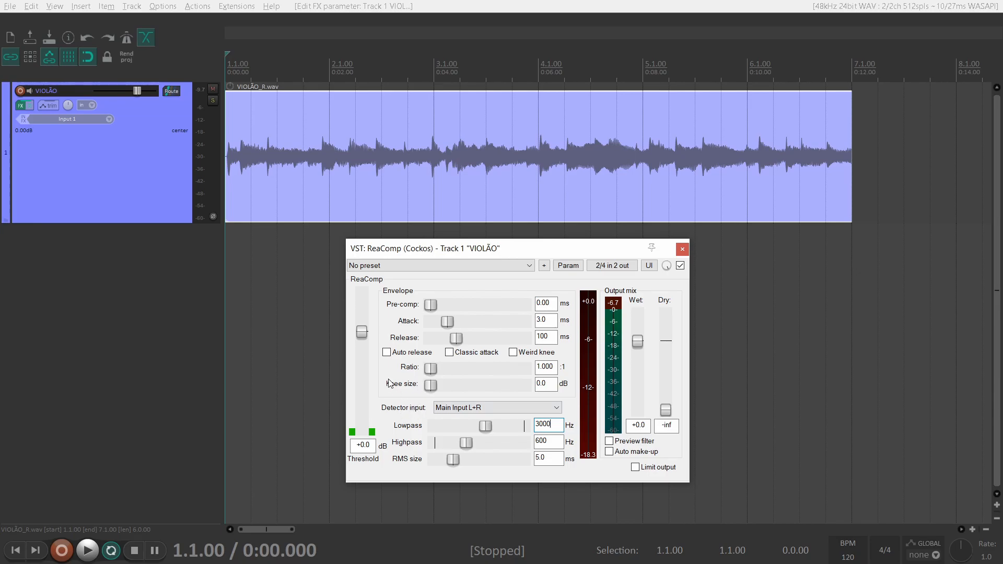
# - Lower the threshold to -38.8 dB and listen briefly to the track
pyautogui.moveTo(361, 332); pyautogui.dragTo(372, 407)
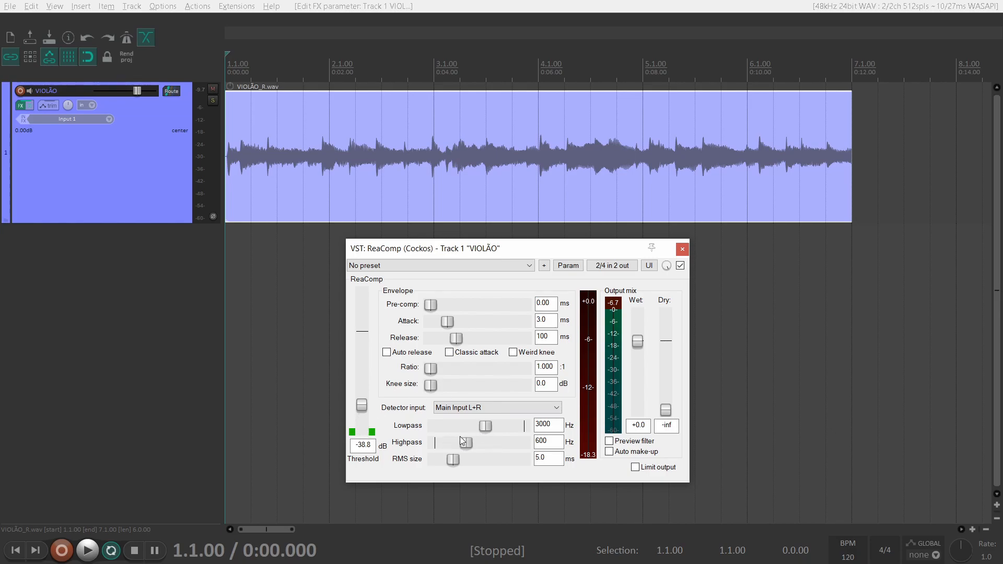
pyautogui.press('space')
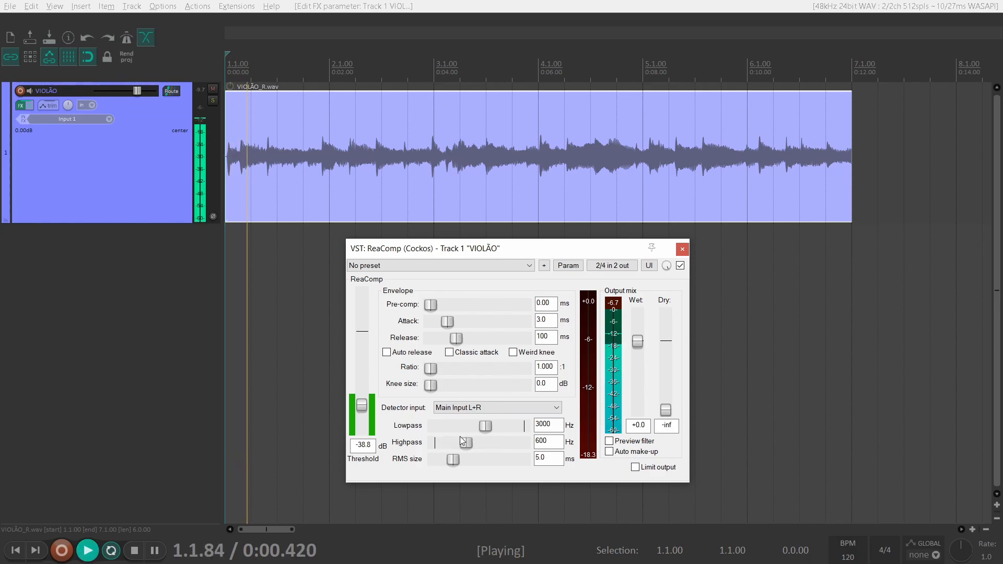
pyautogui.press('space')
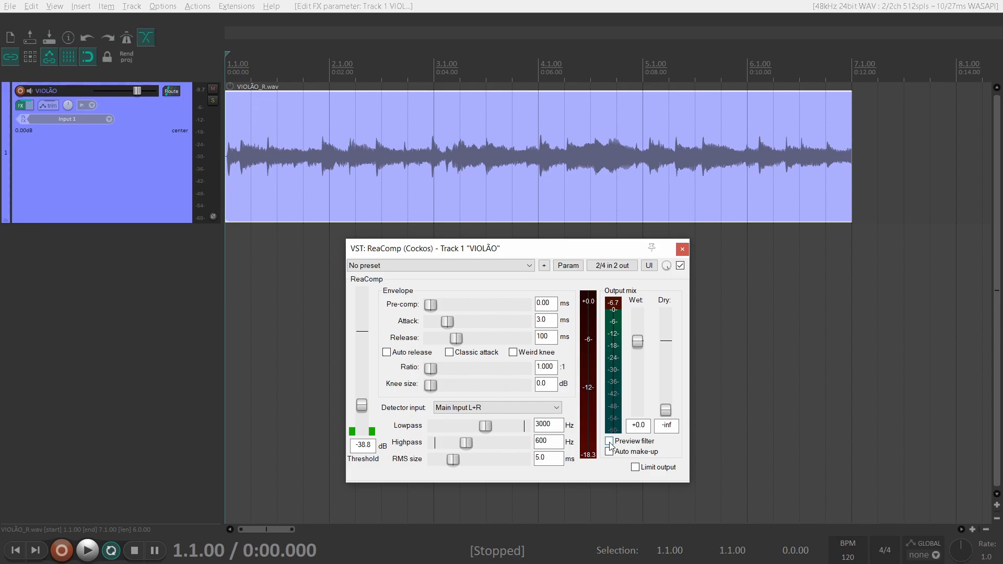
# - Enable the filter preview and play the track to hear the detector's filtered signal
pyautogui.click(609, 442)
pyautogui.press('space')
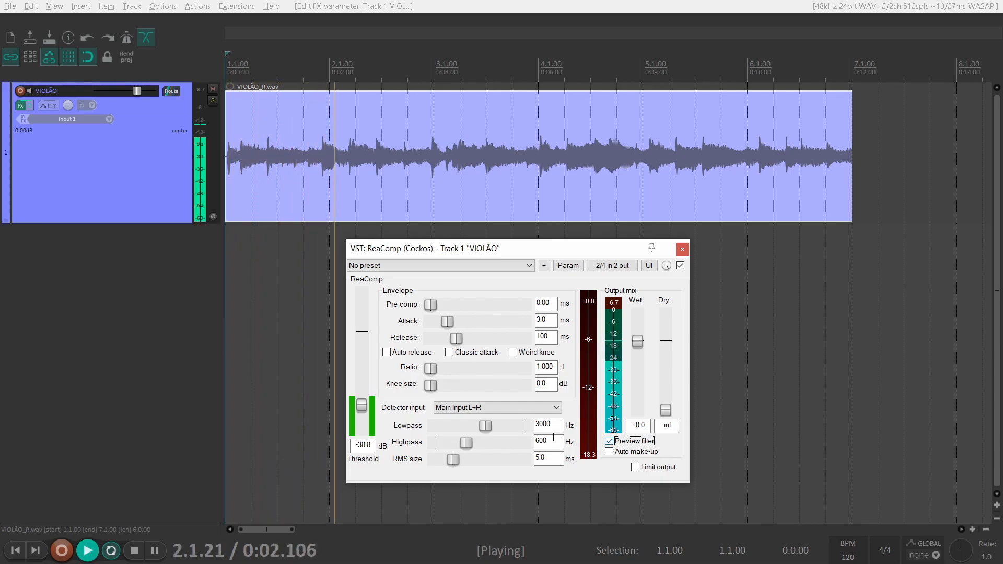
pyautogui.press('space')
pyautogui.press('space')
# - Restore the lowpass to 20000 Hz and the highpass to 0 Hz, and disable the filter preview
pyautogui.moveTo(488, 425); pyautogui.dragTo(532, 442)
pyautogui.click(609, 442)
pyautogui.press('space')
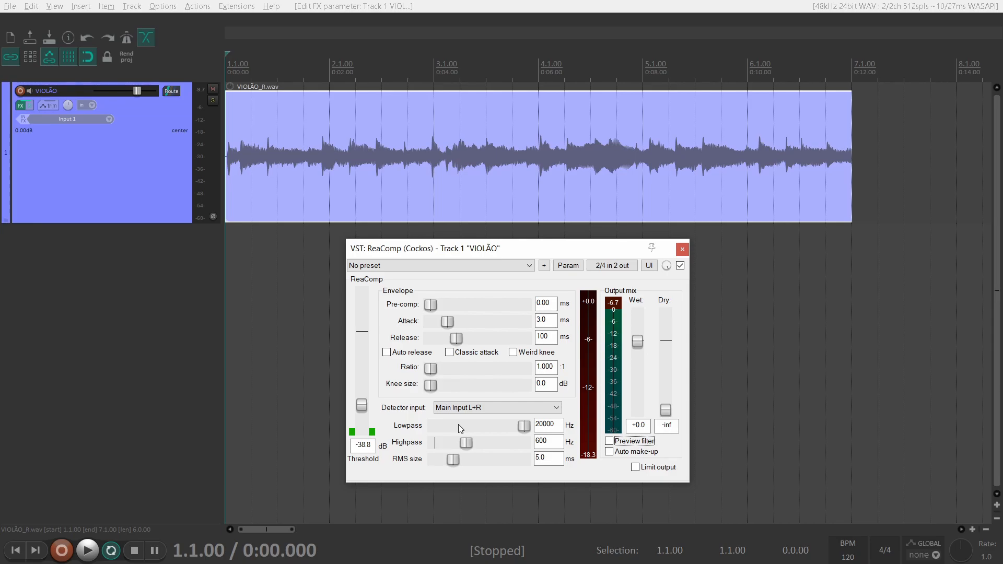
pyautogui.doubleClick(467, 441)
# - Try the RMS size at 0.00 ms and at 1000 ms, playing the track to watch the input meter
pyautogui.moveTo(453, 459); pyautogui.dragTo(399, 468)
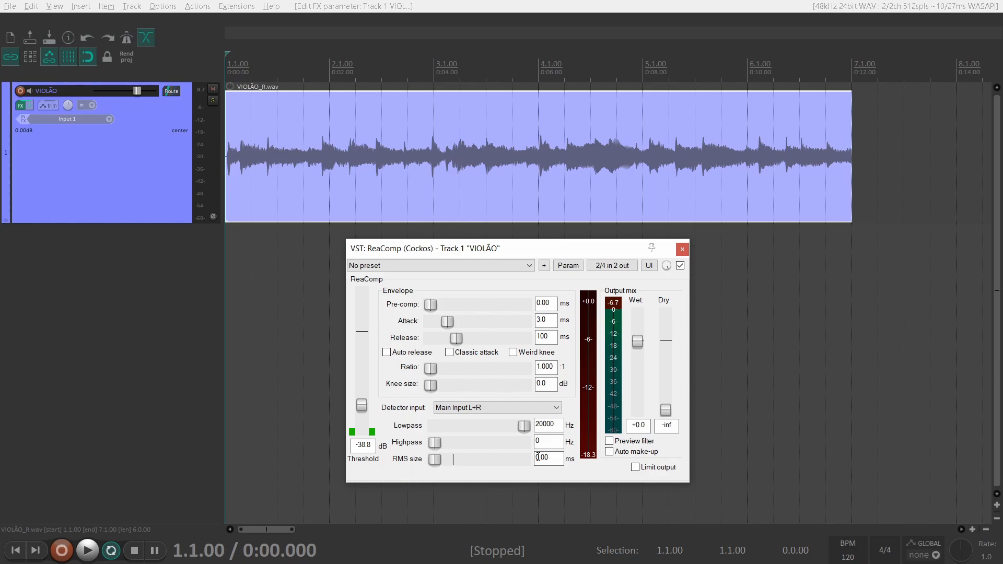
pyautogui.moveTo(436, 460)
pyautogui.mouseDown()
pyautogui.moveTo(564, 470)
pyautogui.moveTo(439, 464)
pyautogui.mouseUp()
pyautogui.moveTo(434, 460); pyautogui.dragTo(523, 461)
pyautogui.press('space')
pyautogui.moveTo(524, 460)
pyautogui.mouseDown()
pyautogui.moveTo(415, 473)
pyautogui.moveTo(524, 460)
pyautogui.mouseUp()
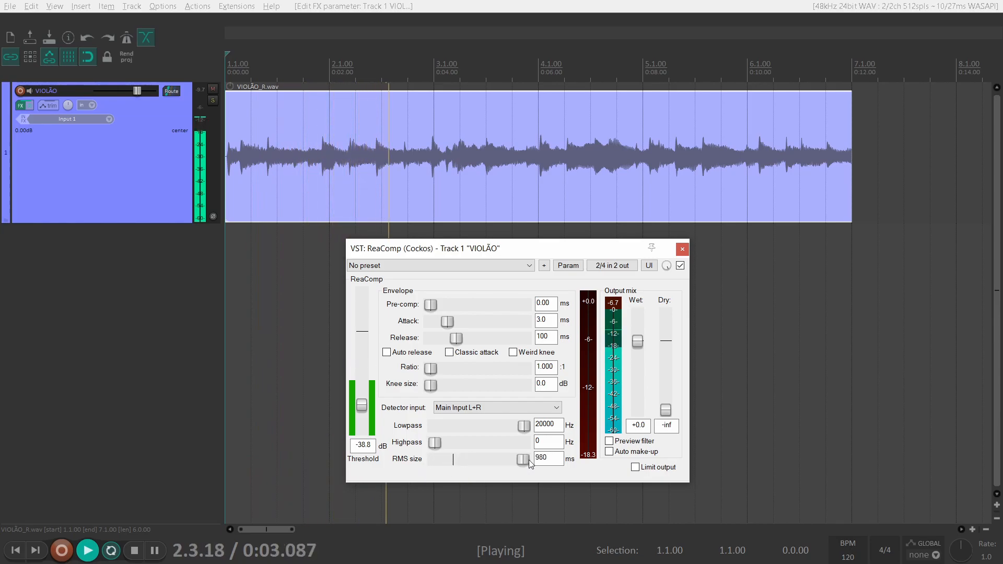
pyautogui.press('space')
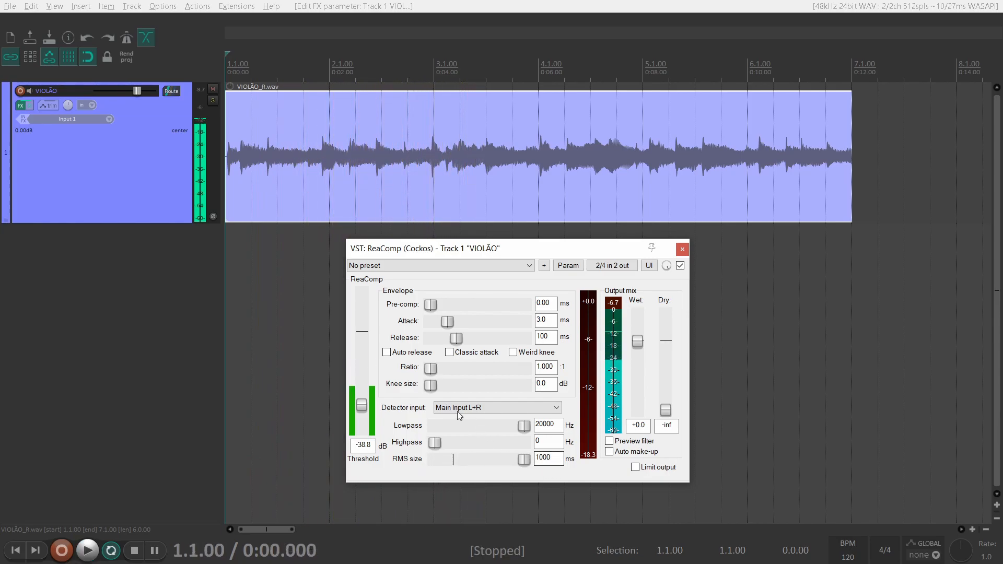
# - Set the compression ratio to 6:1
pyautogui.doubleClick(547, 367)
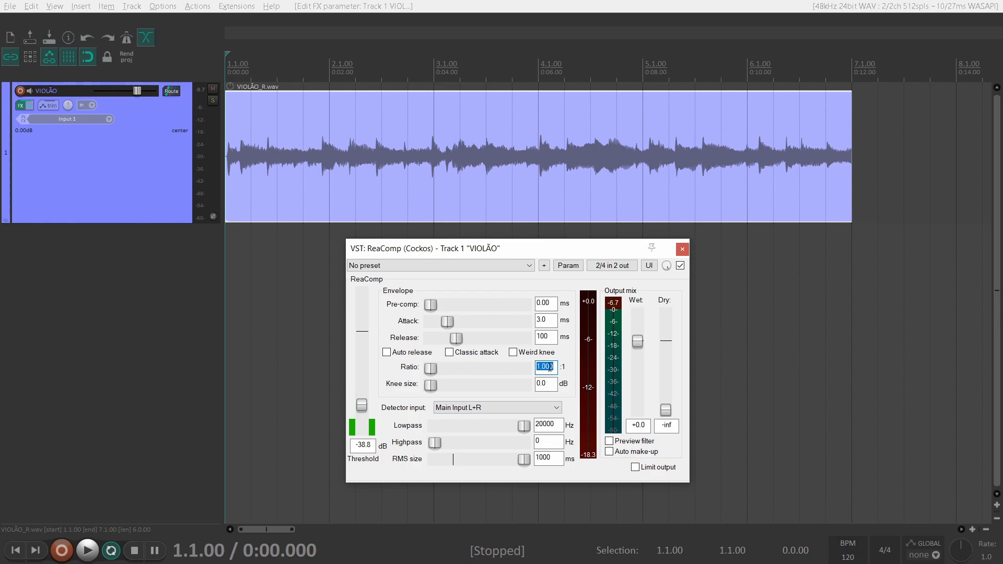
pyautogui.write('6')
pyautogui.press('Return')
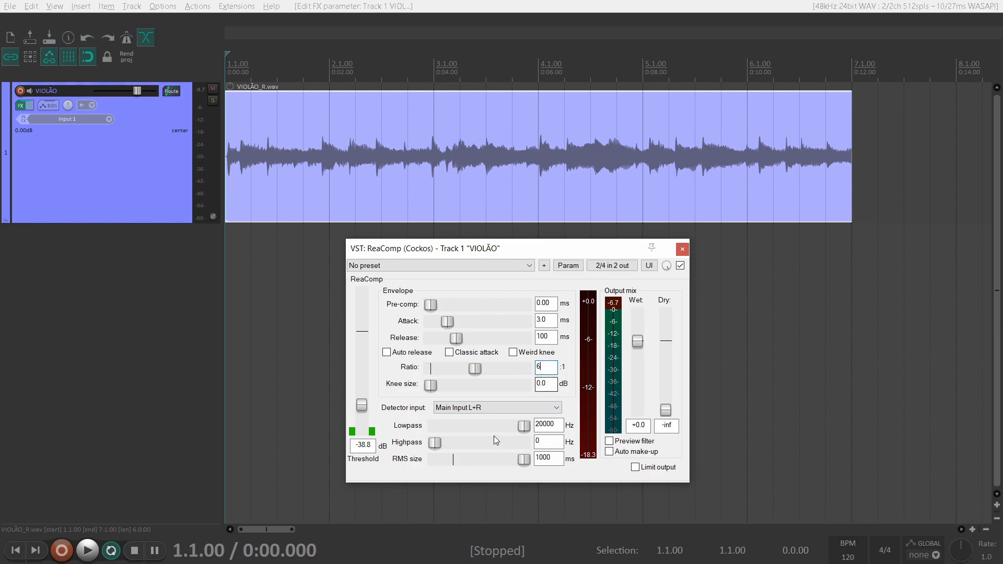
# - Compare RMS sizes of 0.00 and 1000 ms during playback, and restore the RMS size to 5.0 ms
pyautogui.press('space')
pyautogui.moveTo(524, 462); pyautogui.dragTo(427, 466)
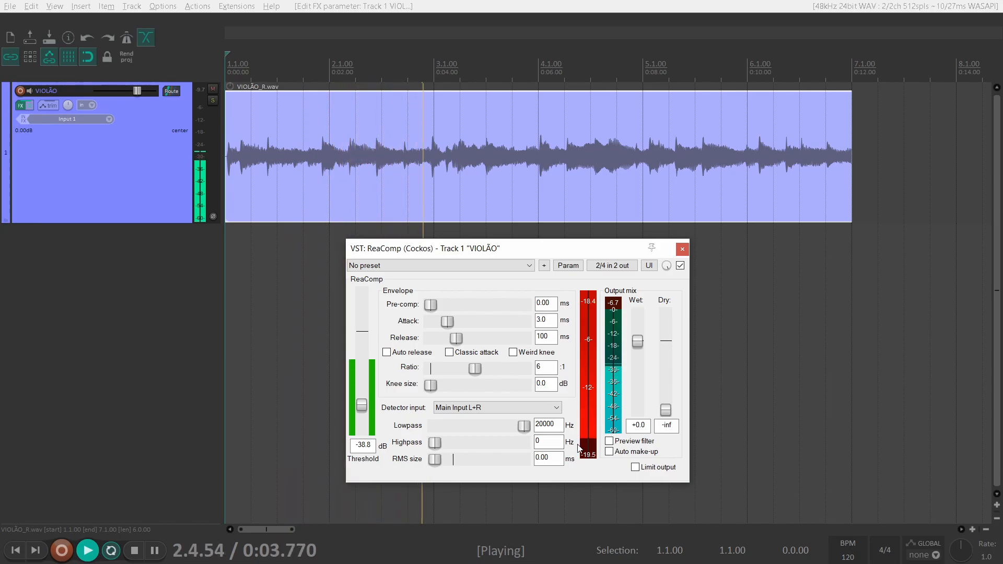
pyautogui.moveTo(431, 459); pyautogui.dragTo(608, 464)
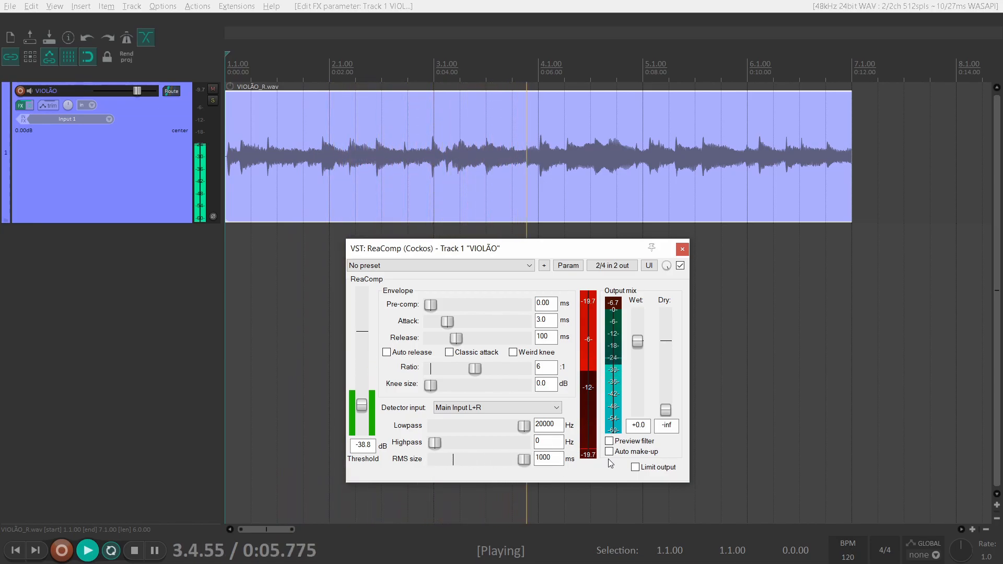
pyautogui.press('space')
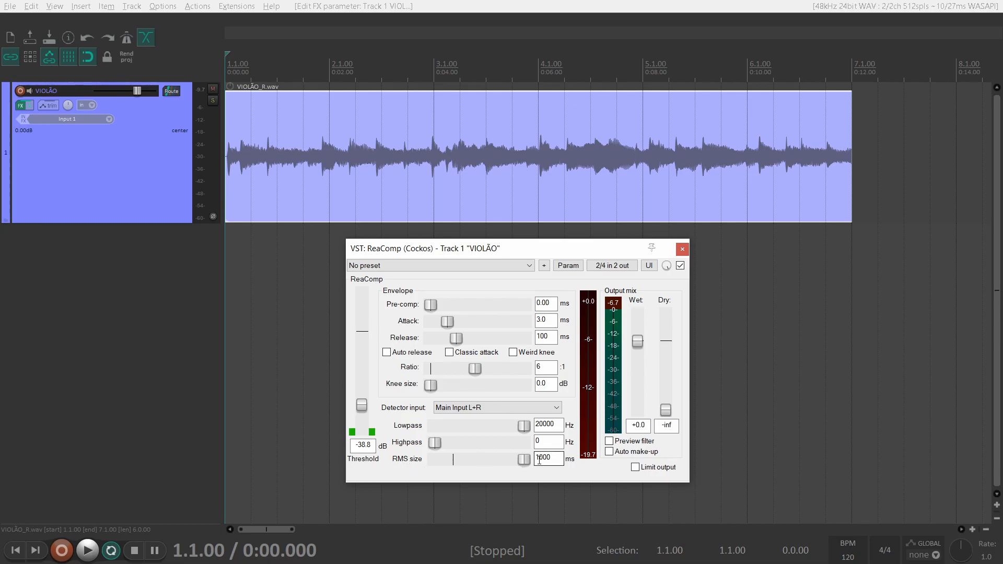
pyautogui.moveTo(524, 459); pyautogui.dragTo(421, 462)
pyautogui.doubleClick(435, 463)
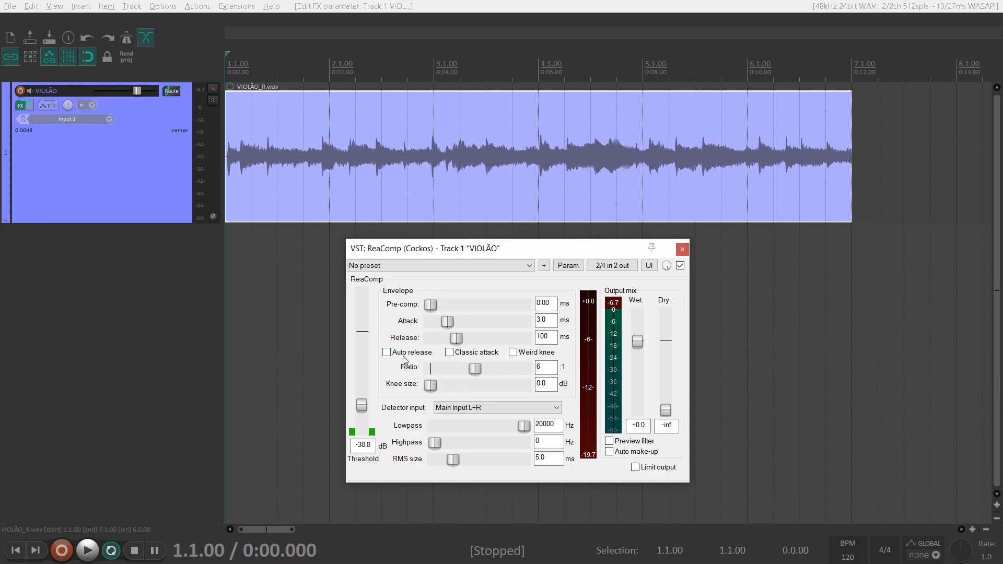
# - Compare playback with auto make-up on and off, leaving the option disabled
pyautogui.click(610, 454)
pyautogui.click(609, 452)
pyautogui.click(609, 452)
pyautogui.press('space')
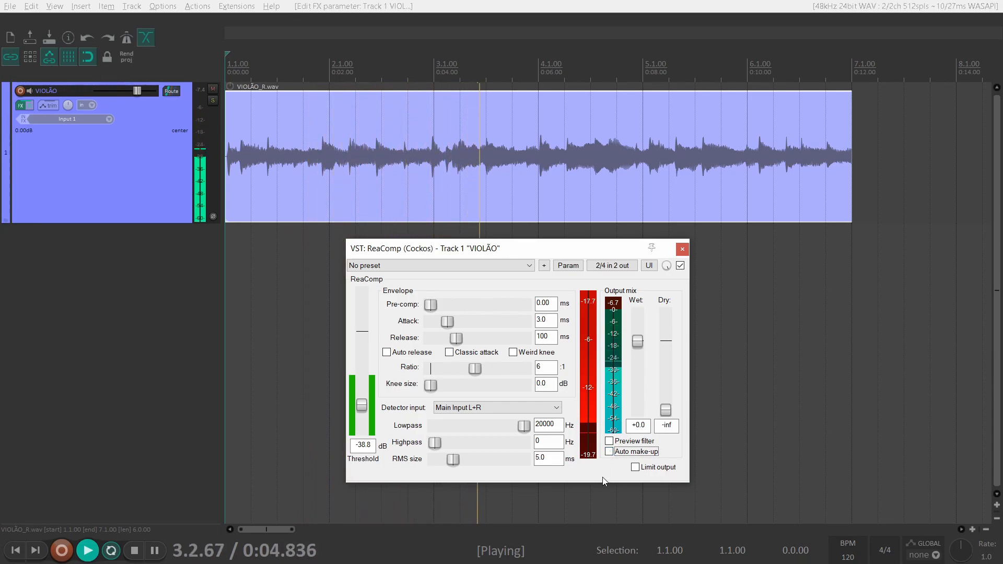
pyautogui.click(610, 451)
pyautogui.press('space')
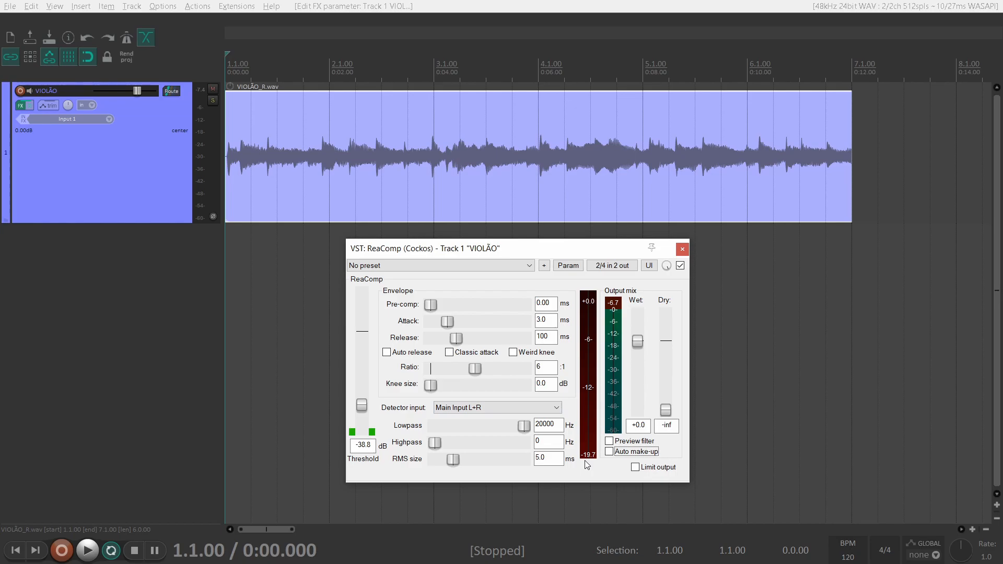
# - Enable output limiting and play the track to hear the result
pyautogui.click(635, 468)
pyautogui.press('space')
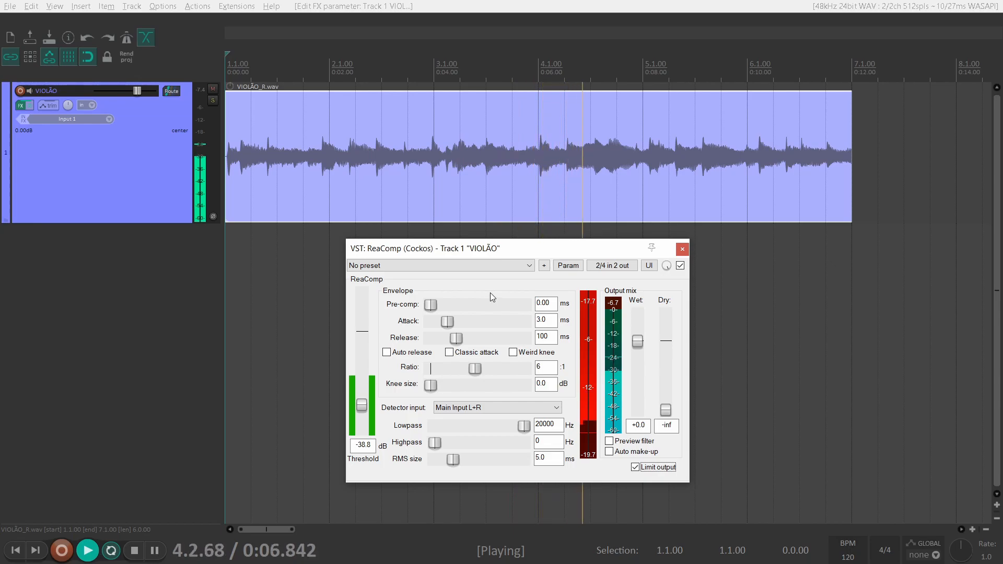
pyautogui.press('space')
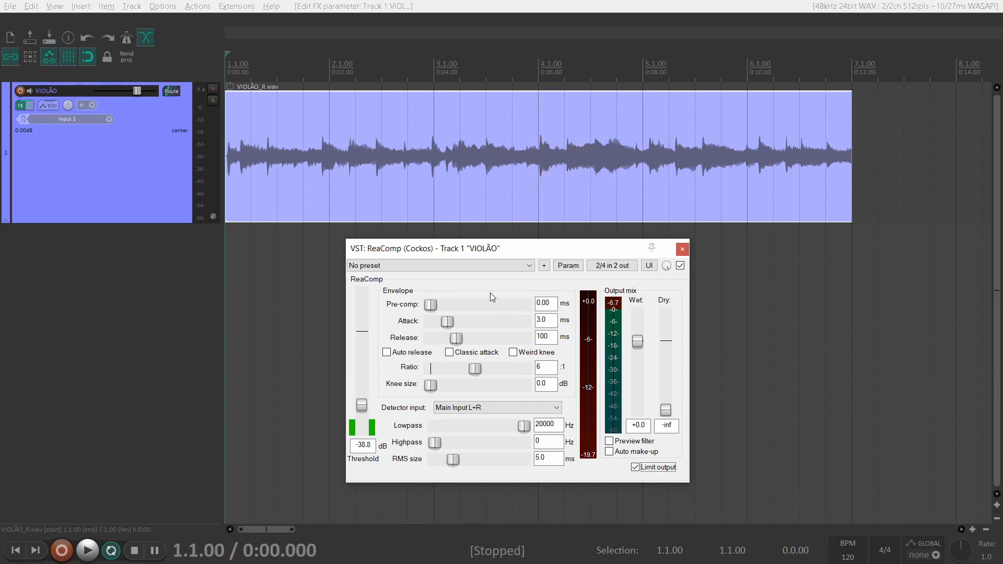